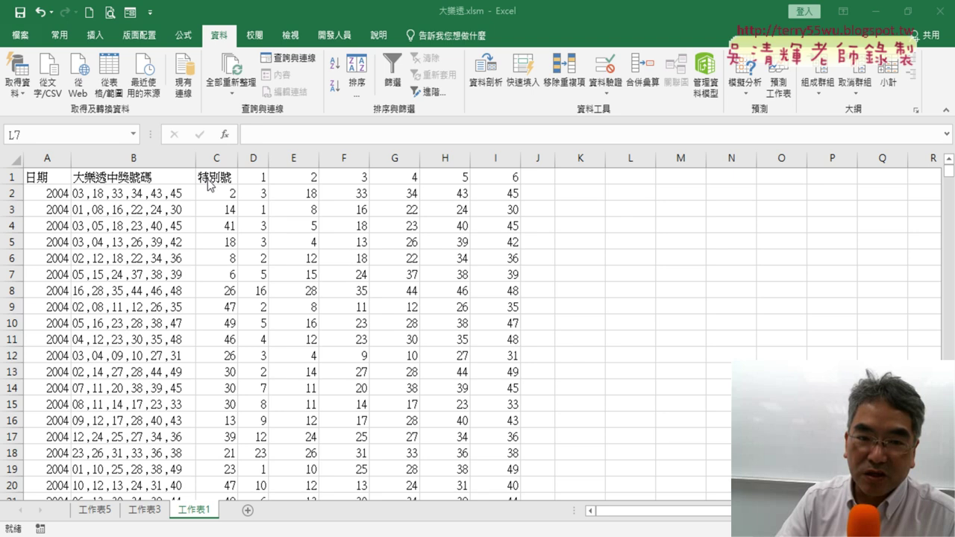
# Step: Clear the split numbers from D2:I2256, keeping only the 1–6 headings in row 1
pyautogui.click(142, 193)
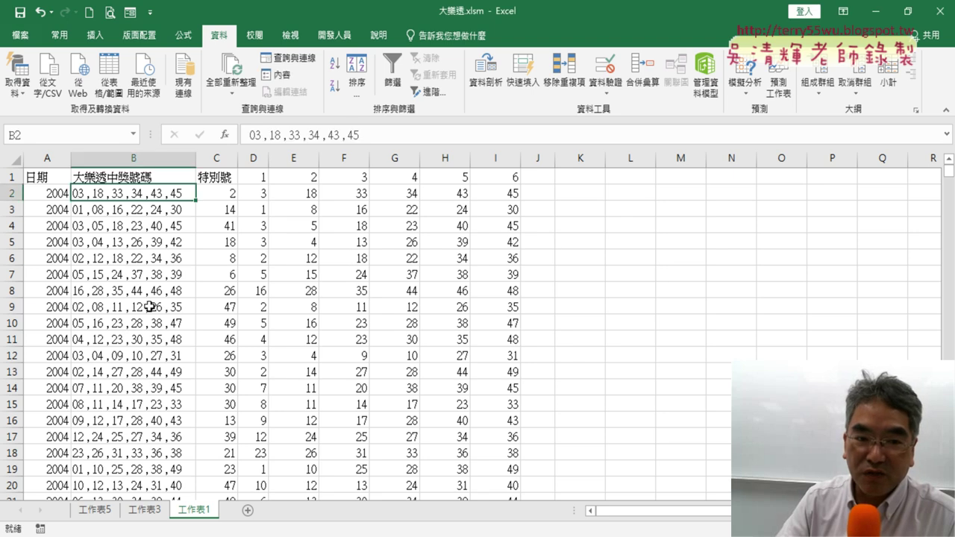
pyautogui.moveTo(254, 158); pyautogui.dragTo(500, 155)
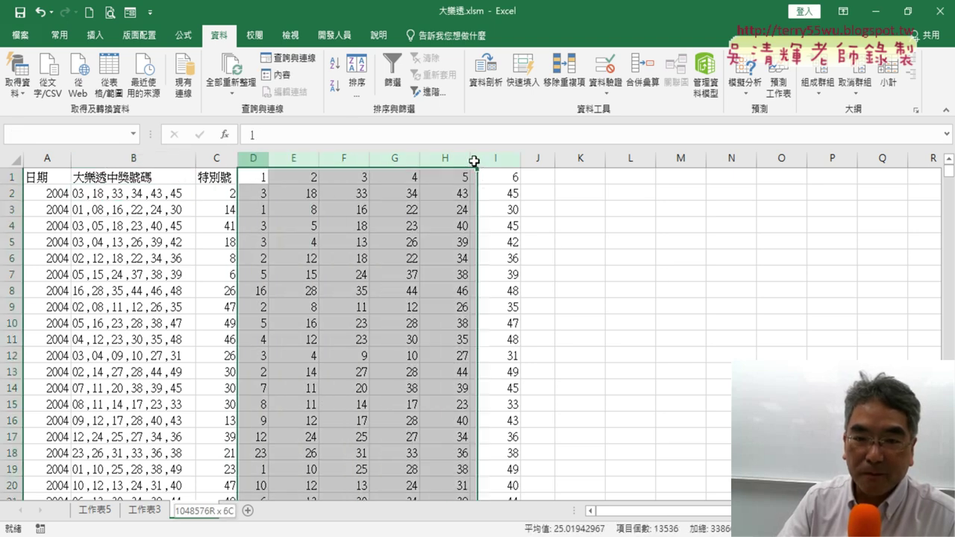
pyautogui.moveTo(255, 176); pyautogui.dragTo(493, 176)
pyautogui.moveTo(270, 197); pyautogui.dragTo(253, 198)
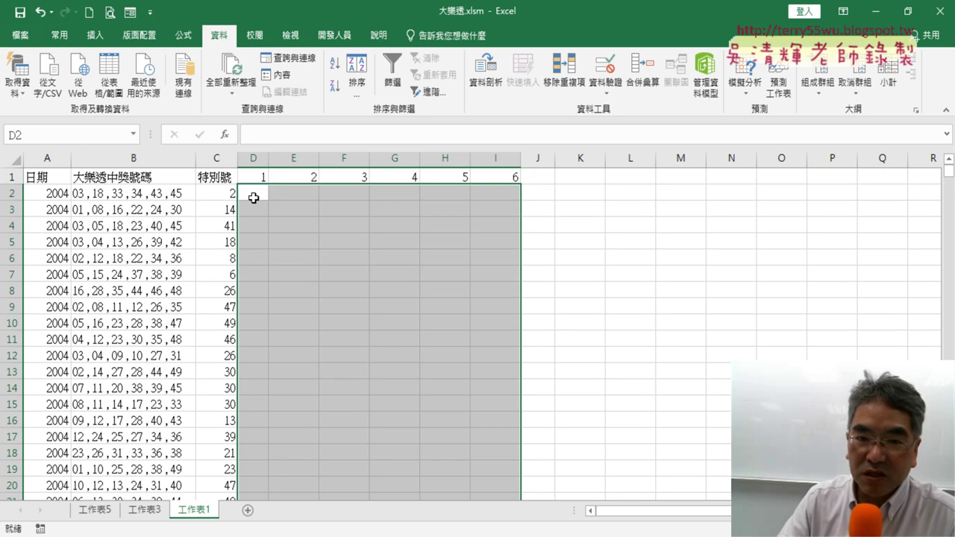
pyautogui.moveTo(254, 198)
pyautogui.mouseDown()
pyautogui.moveTo(250, 178)
pyautogui.moveTo(510, 176)
pyautogui.mouseUp()
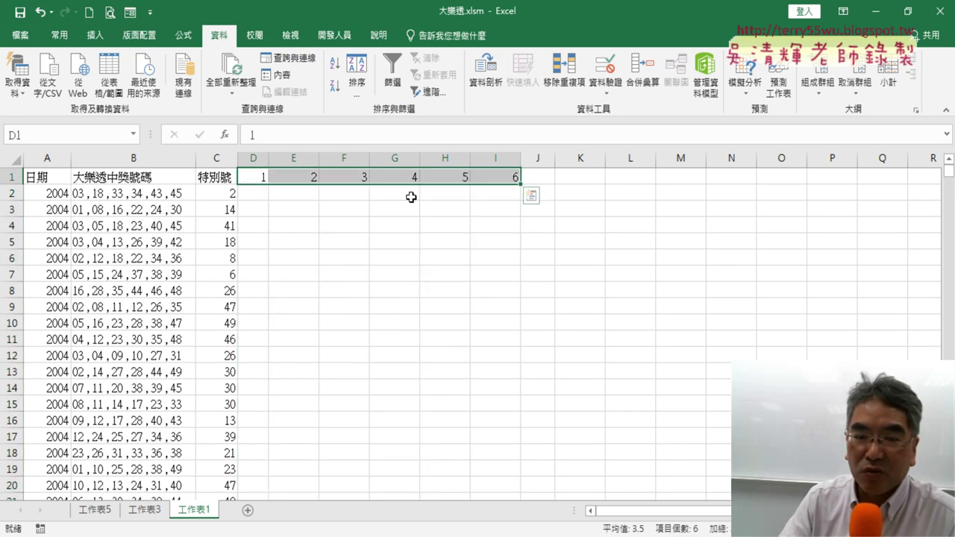
pyautogui.moveTo(251, 177); pyautogui.dragTo(508, 178)
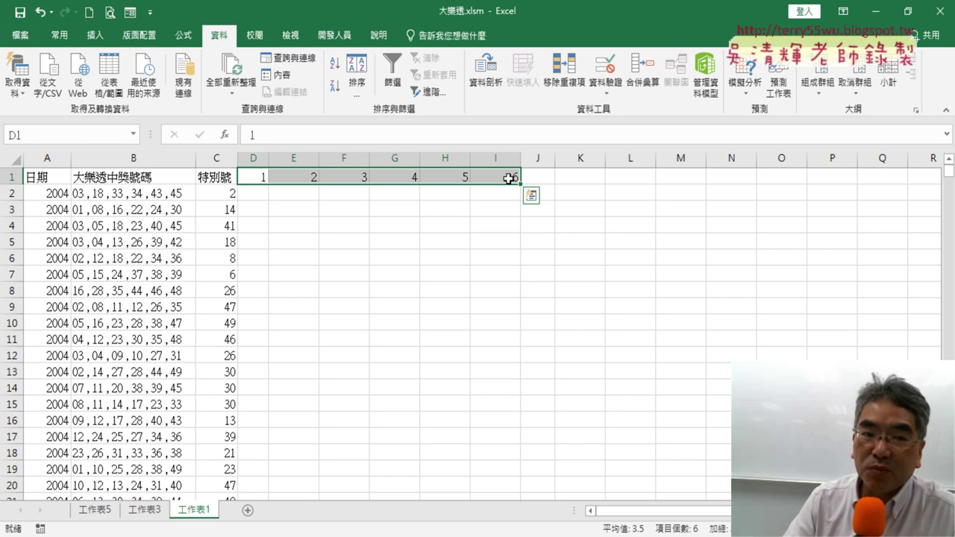
pyautogui.click(138, 194)
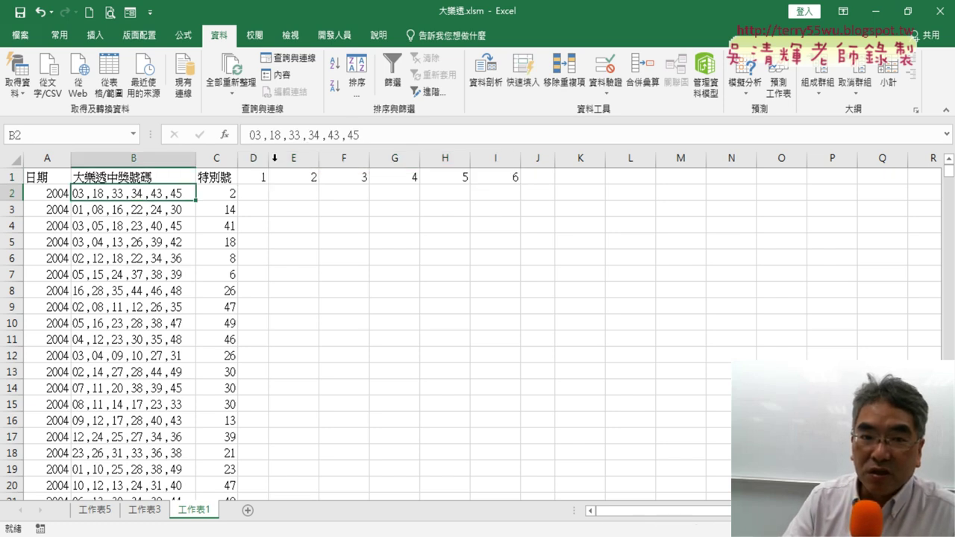
# Step: Select B2:B2256, every combined draw from B2 down to the last row
pyautogui.click(137, 158)
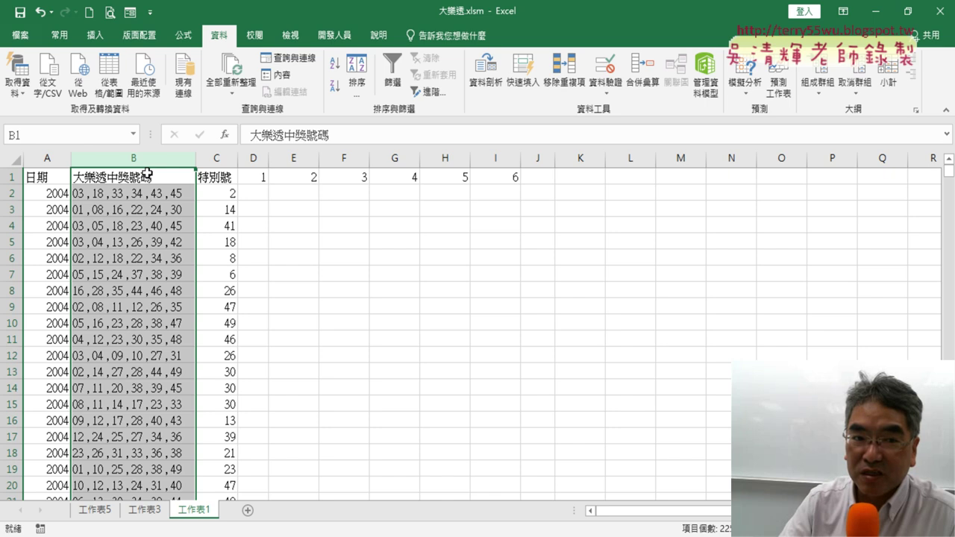
pyautogui.click(146, 176)
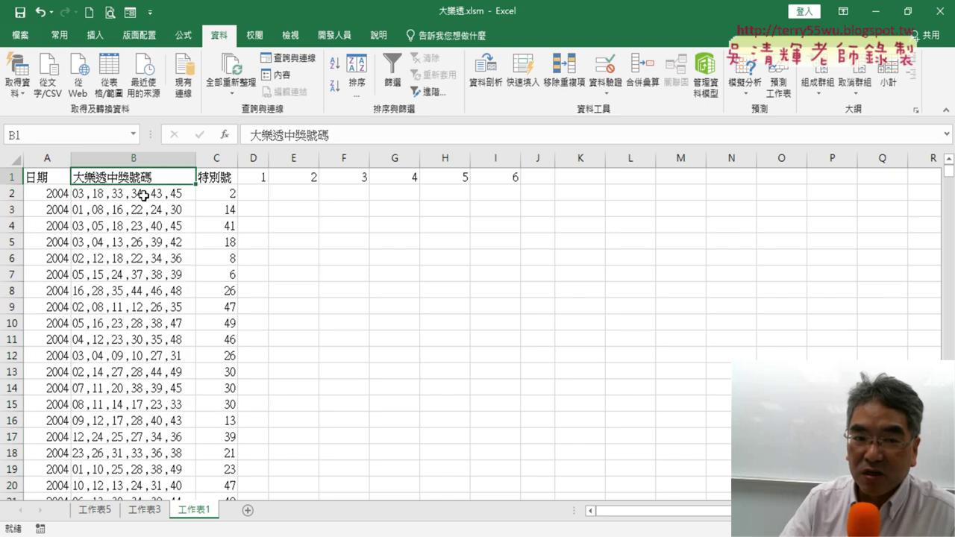
pyautogui.click(150, 191)
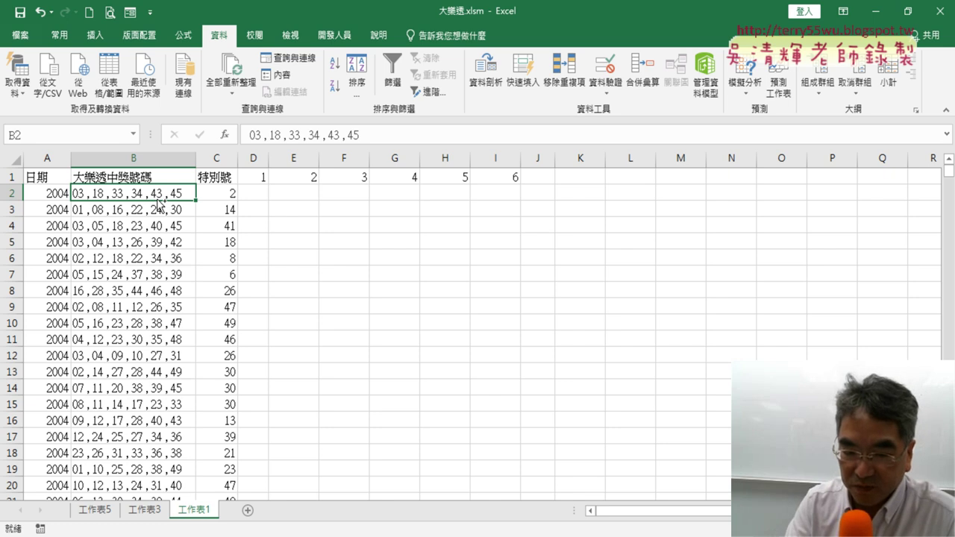
pyautogui.hotkey('ctrl', 'shift', 'Down')
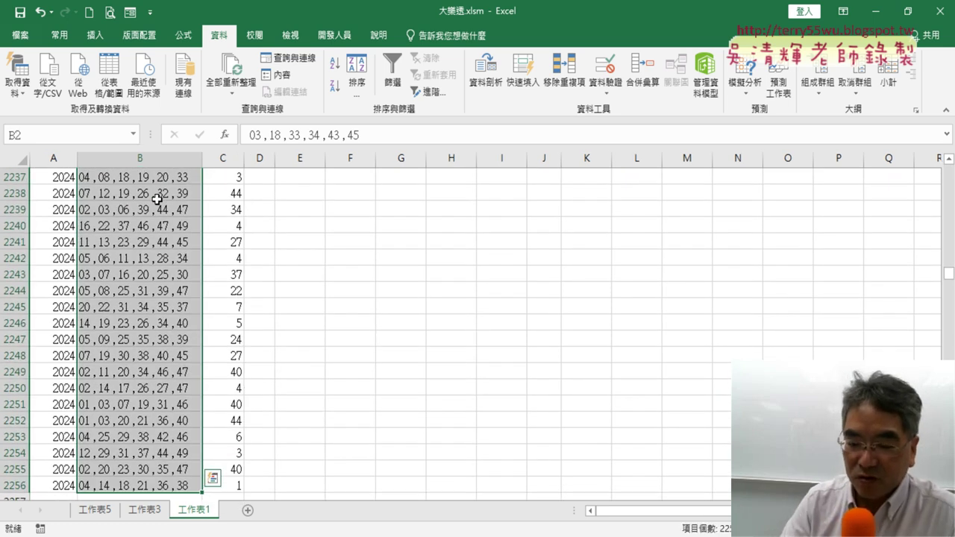
pyautogui.hotkey('ctrl', 'shift', 'Up')
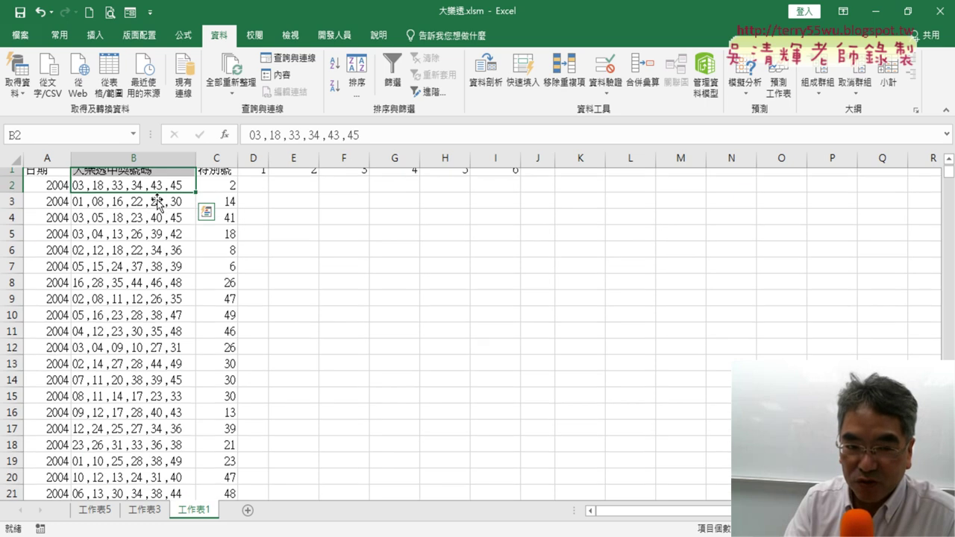
pyautogui.click(157, 204)
pyautogui.click(156, 198)
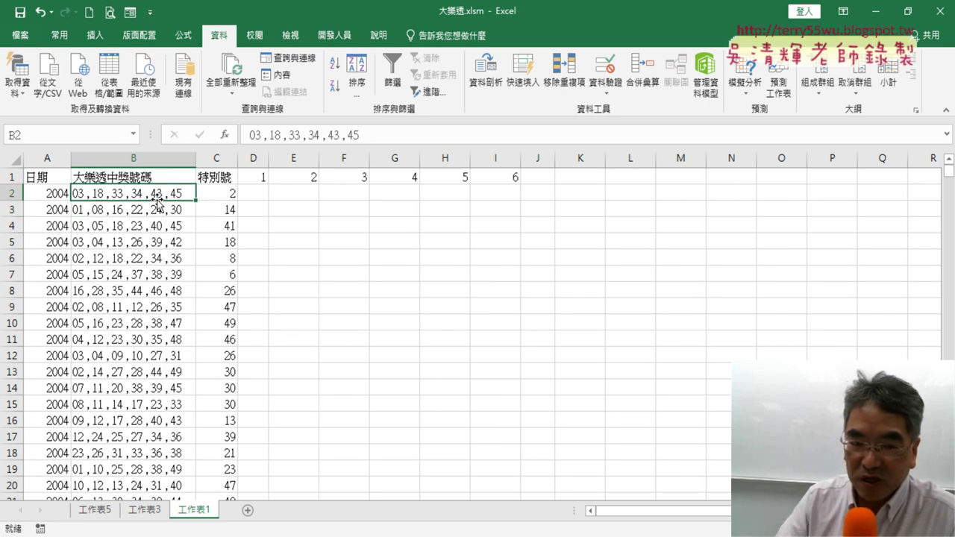
pyautogui.moveTo(153, 194)
pyautogui.mouseDown()
pyautogui.moveTo(183, 481)
pyautogui.moveTo(198, 483)
pyautogui.mouseUp()
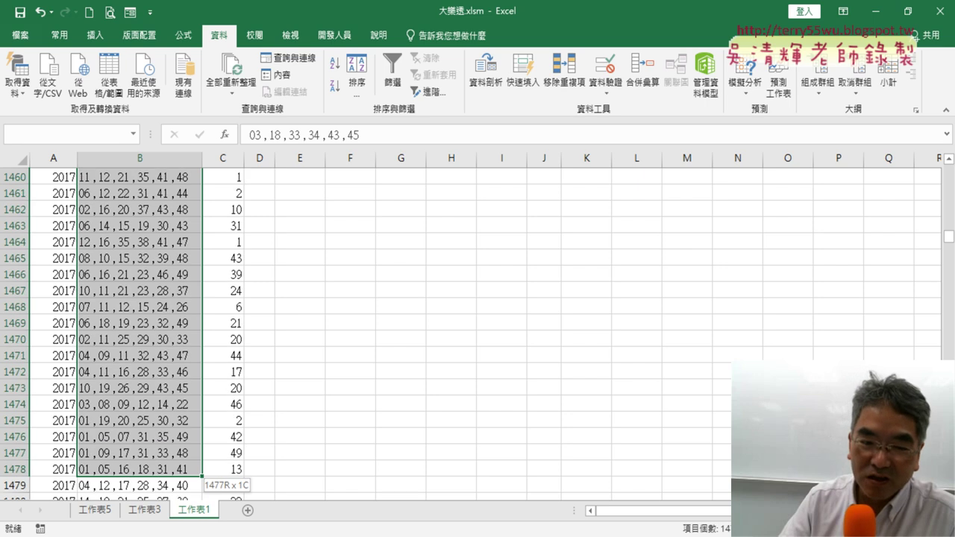
pyautogui.moveTo(198, 484); pyautogui.dragTo(200, 485)
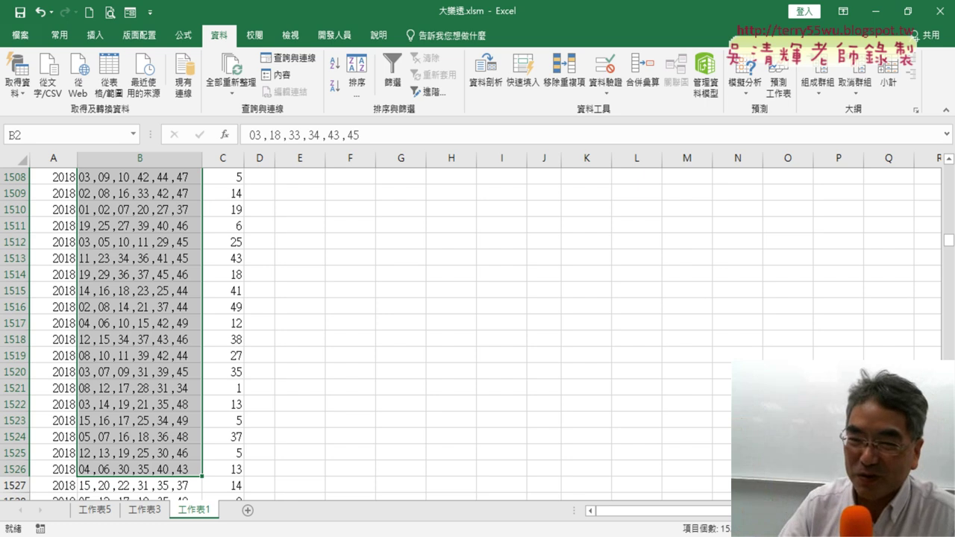
pyautogui.moveTo(948, 240); pyautogui.dragTo(948, 170)
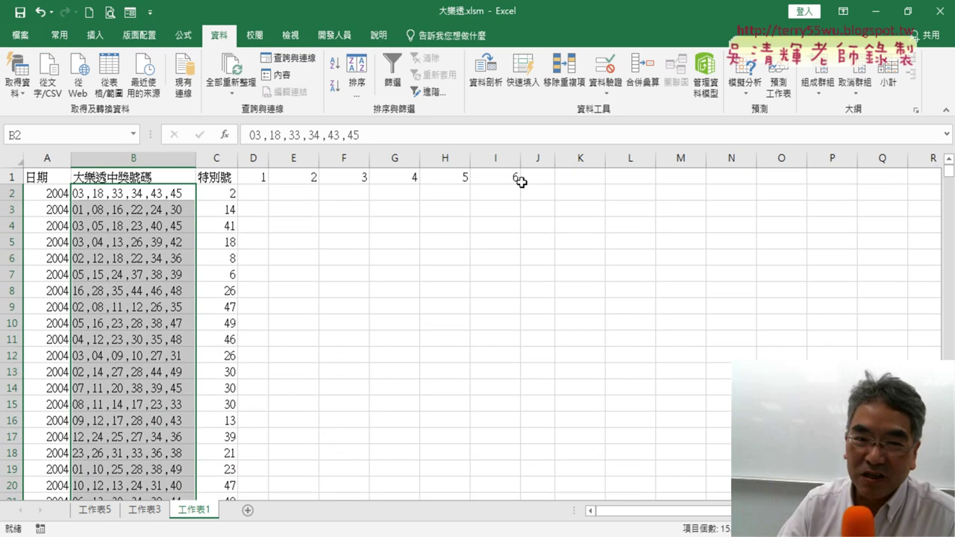
pyautogui.click(173, 192)
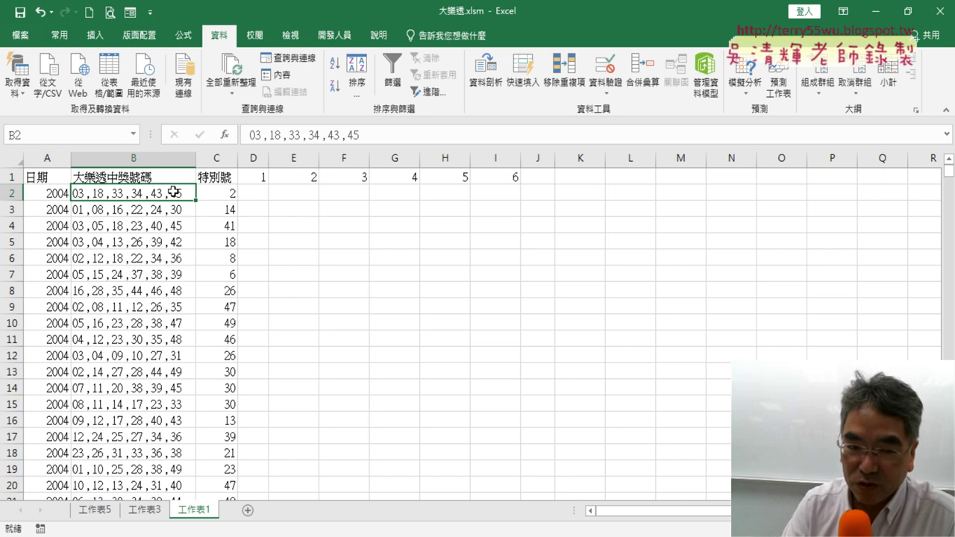
pyautogui.hotkey('ctrl', 'shift', 'Down')
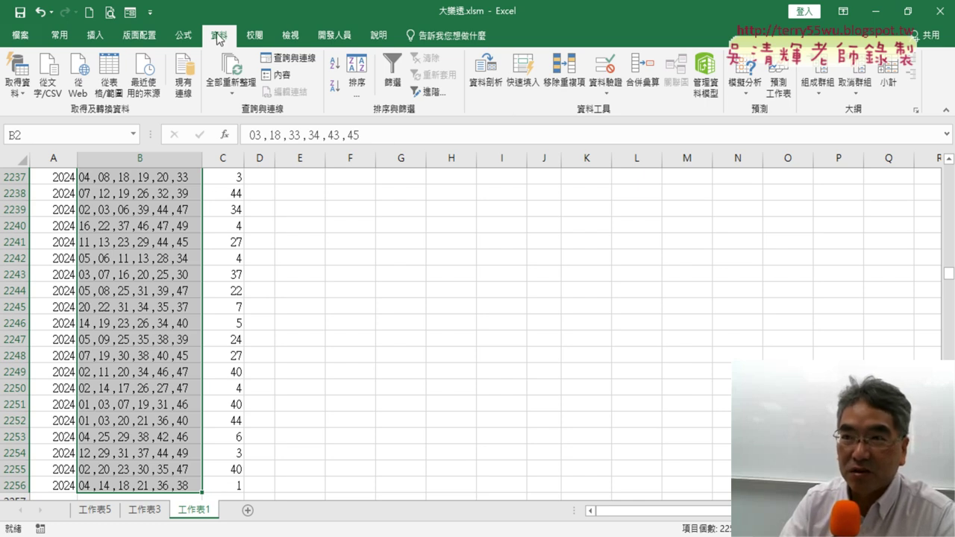
# Step: Start Text to Columns on the draws, annotating the feature on screen, then erase the annotations
pyautogui.click(491, 87)
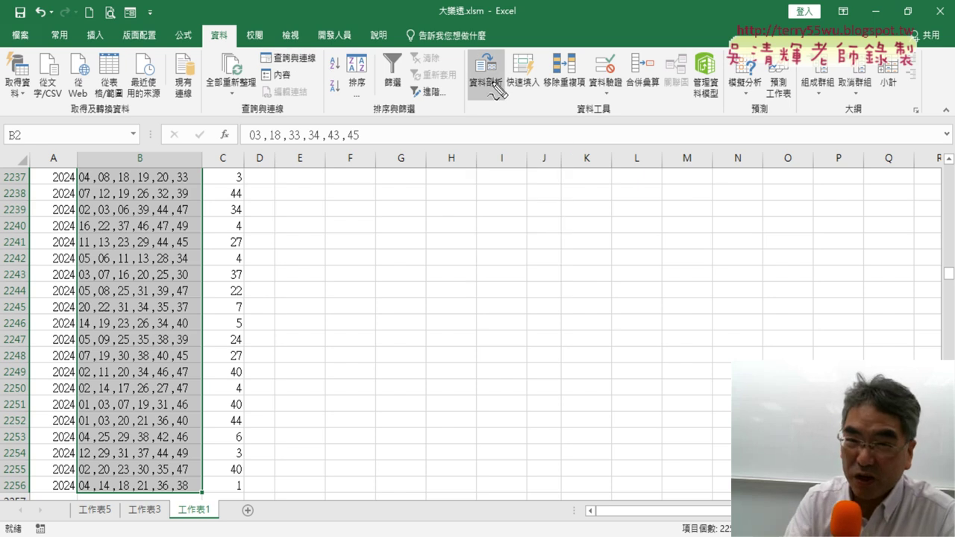
pyautogui.moveTo(201, 50); pyautogui.dragTo(243, 49)
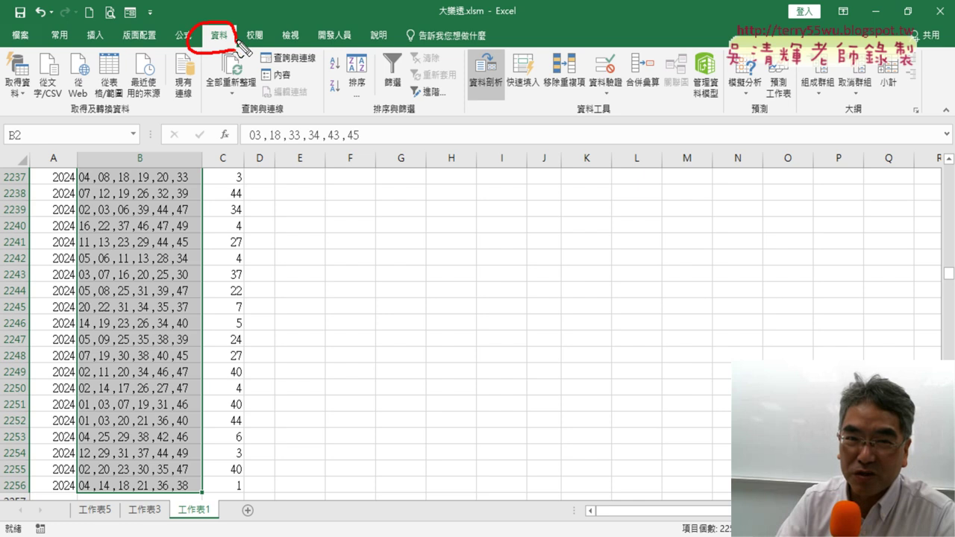
pyautogui.moveTo(492, 113); pyautogui.dragTo(520, 112)
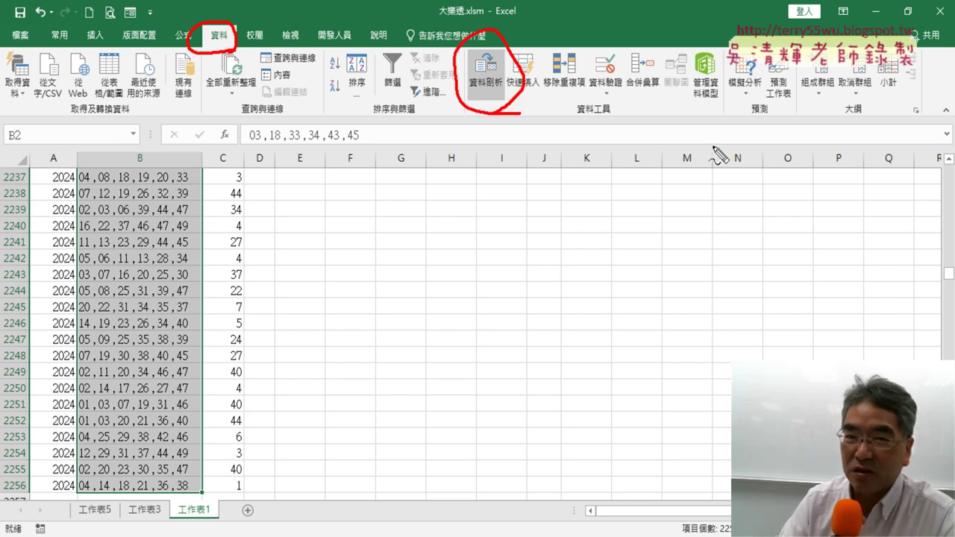
pyautogui.moveTo(195, 52); pyautogui.dragTo(112, 96)
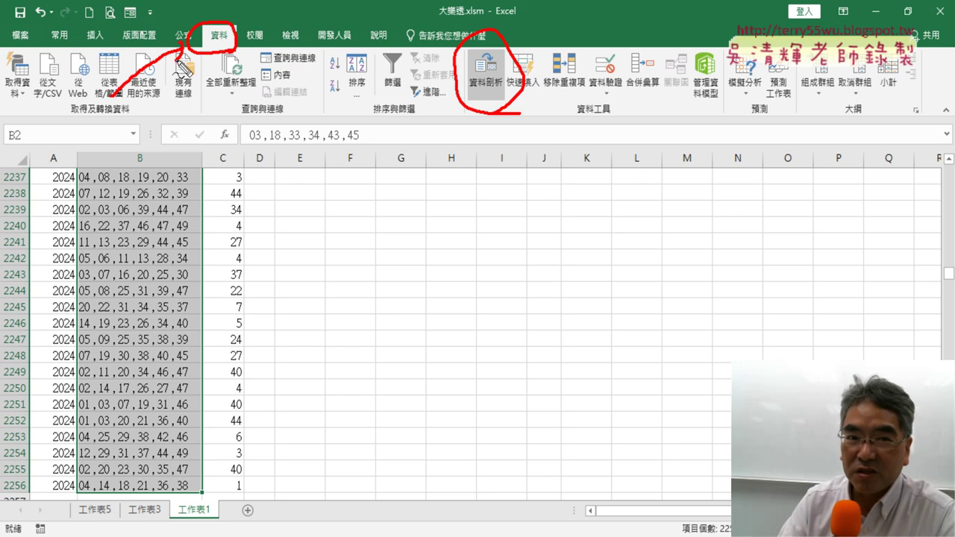
pyautogui.press('Escape')
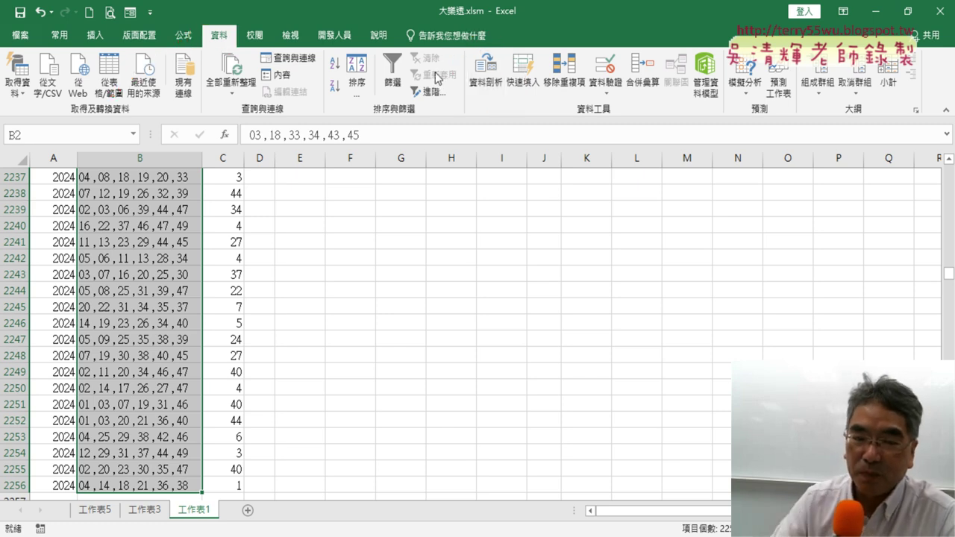
# Step: In the Text to Columns wizard, choose Delimited with comma as the only delimiter
pyautogui.click(485, 68)
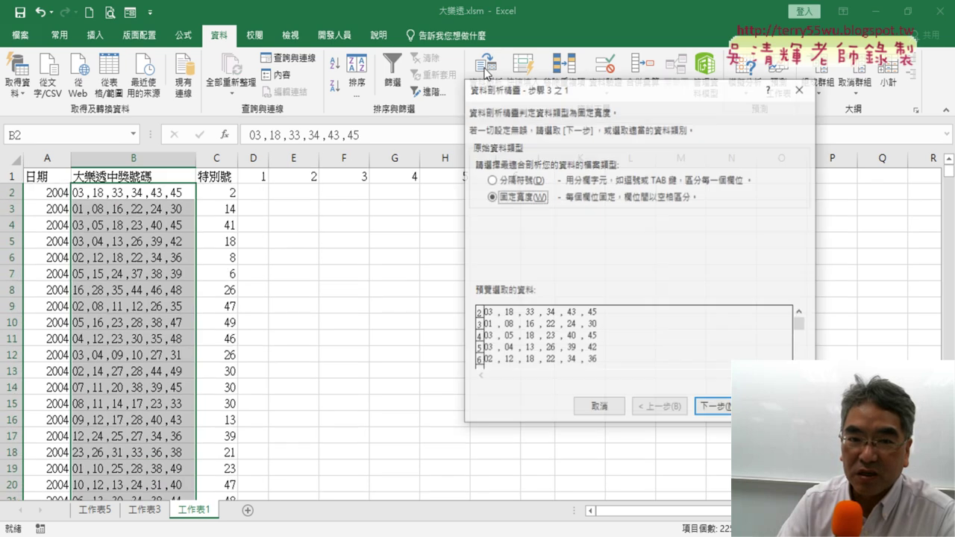
pyautogui.click(513, 183)
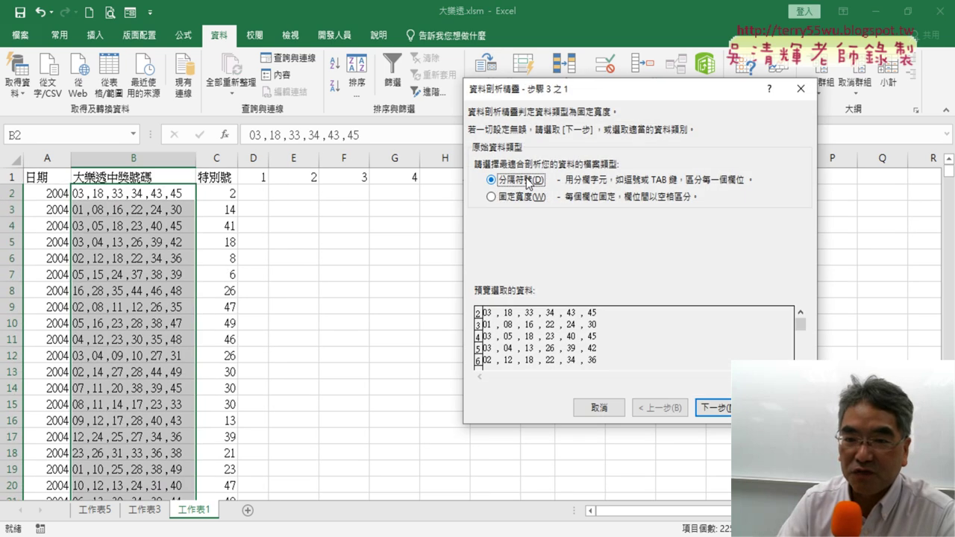
pyautogui.click(720, 408)
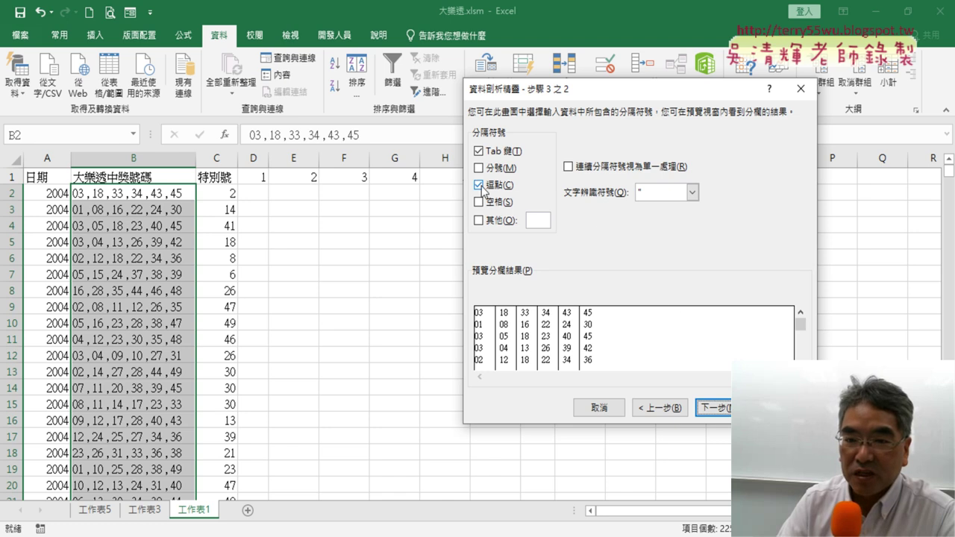
pyautogui.click(480, 153)
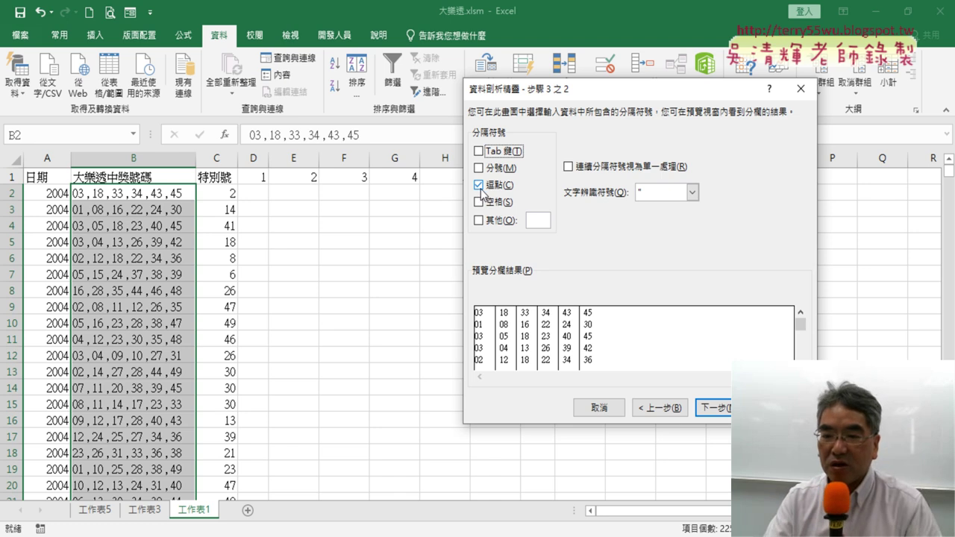
pyautogui.click(720, 409)
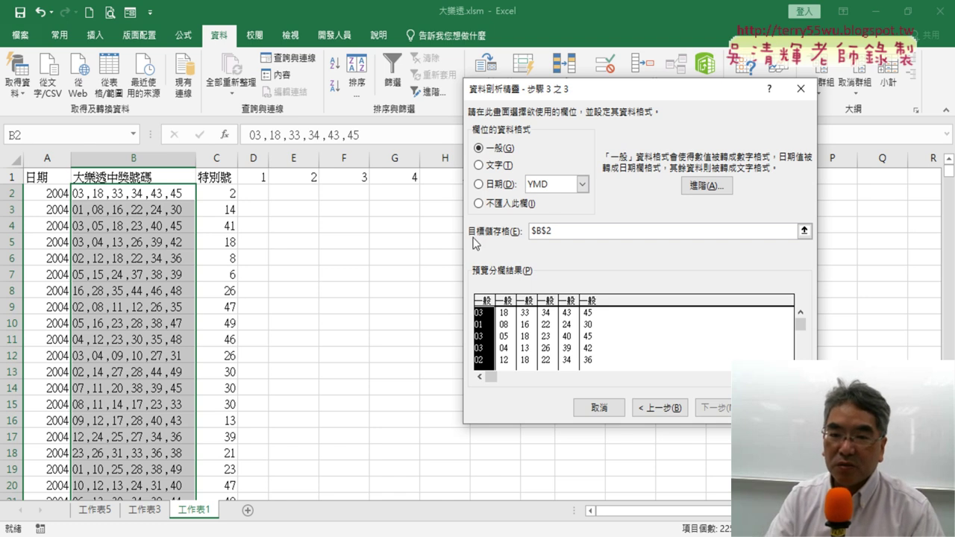
# Step: Change the destination from $B$2 to D2 and finish the split
pyautogui.doubleClick(543, 231)
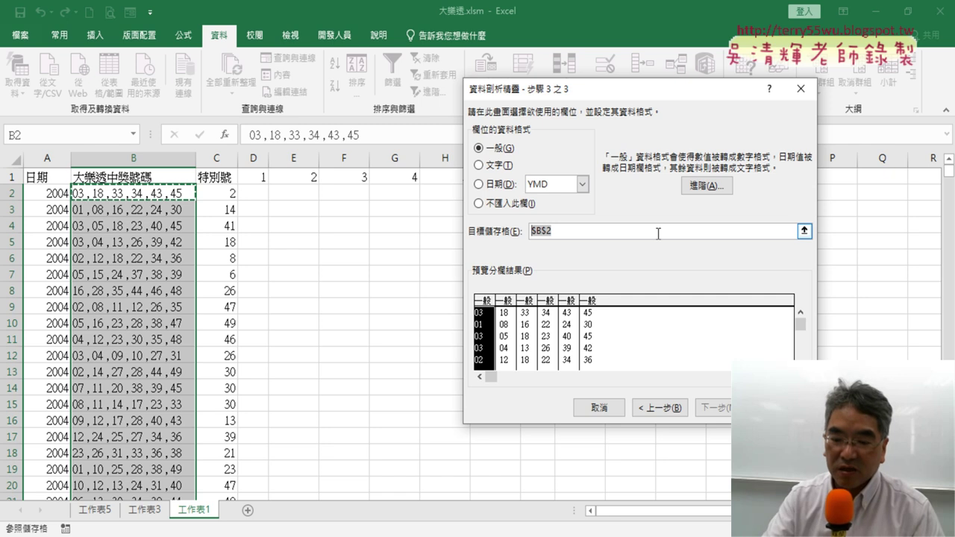
pyautogui.press('BackSpace')
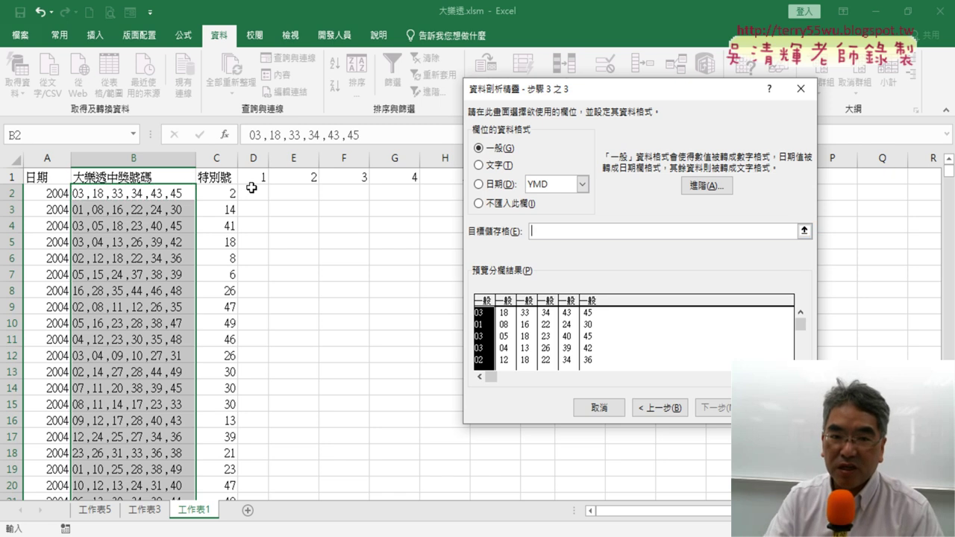
pyautogui.click(255, 193)
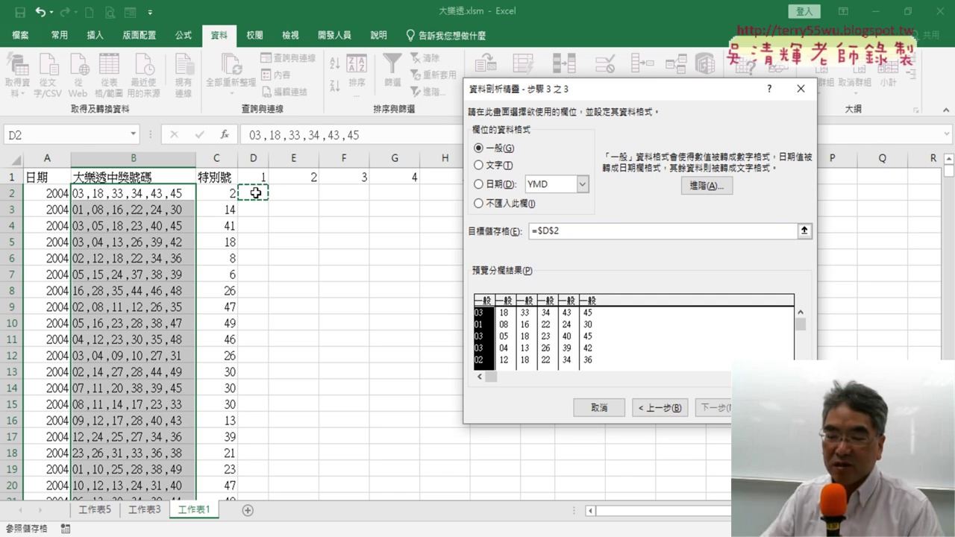
pyautogui.click(768, 407)
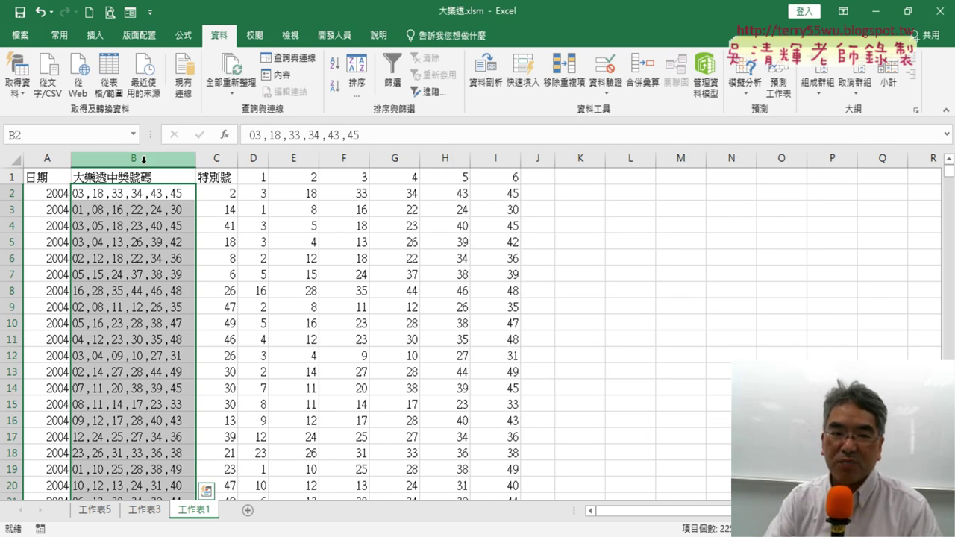
# Step: Delete column B, then select B2:H2 and jump down to the last data row 2256
pyautogui.click(145, 166)
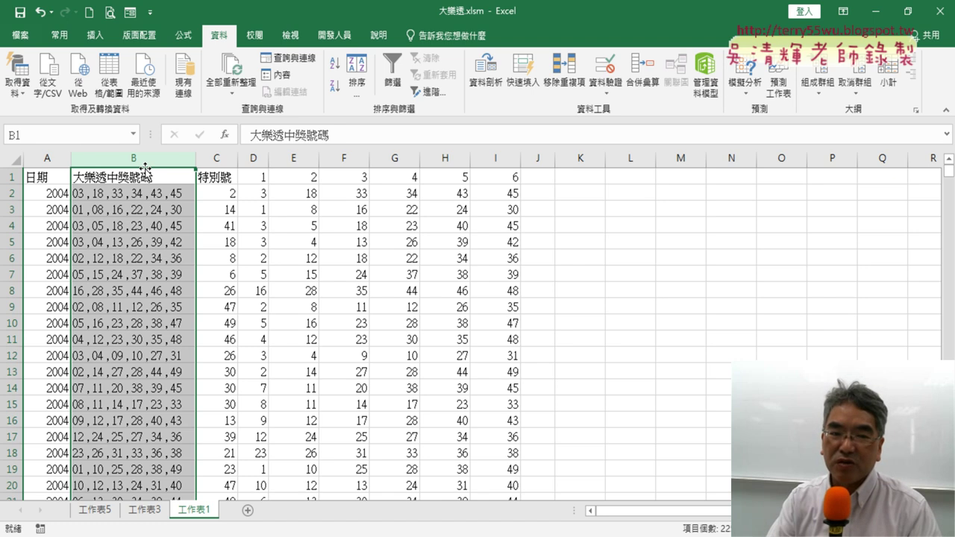
pyautogui.rightClick(120, 247)
pyautogui.click(167, 368)
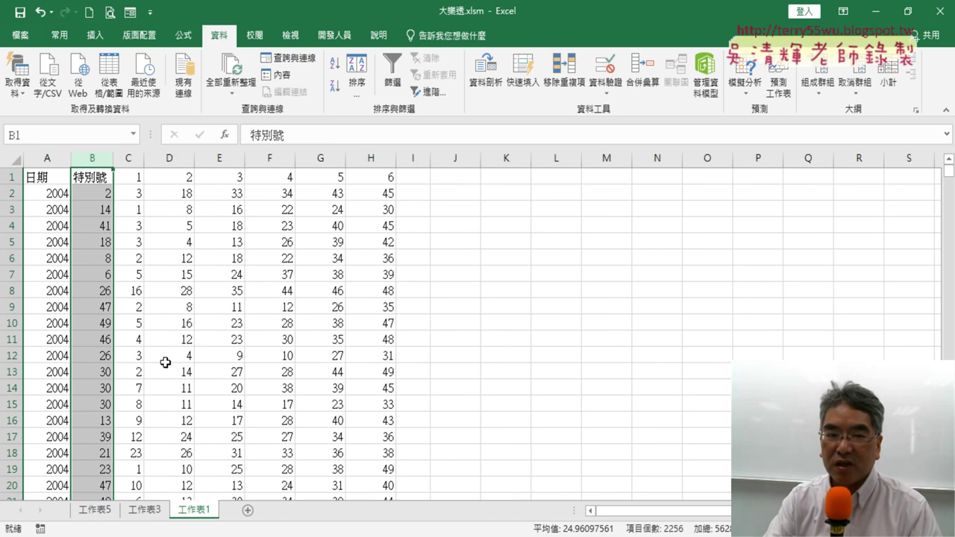
pyautogui.moveTo(93, 192); pyautogui.dragTo(371, 203)
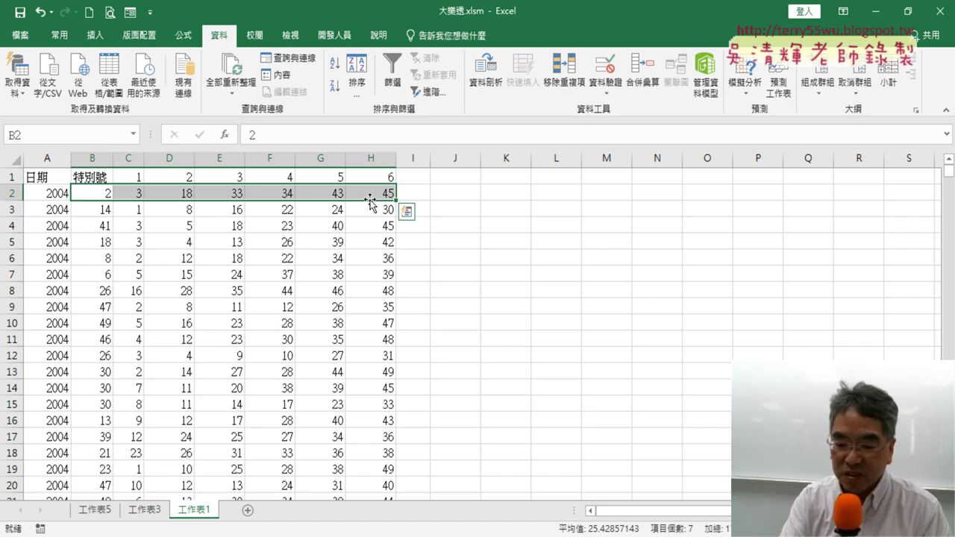
pyautogui.doubleClick(369, 199)
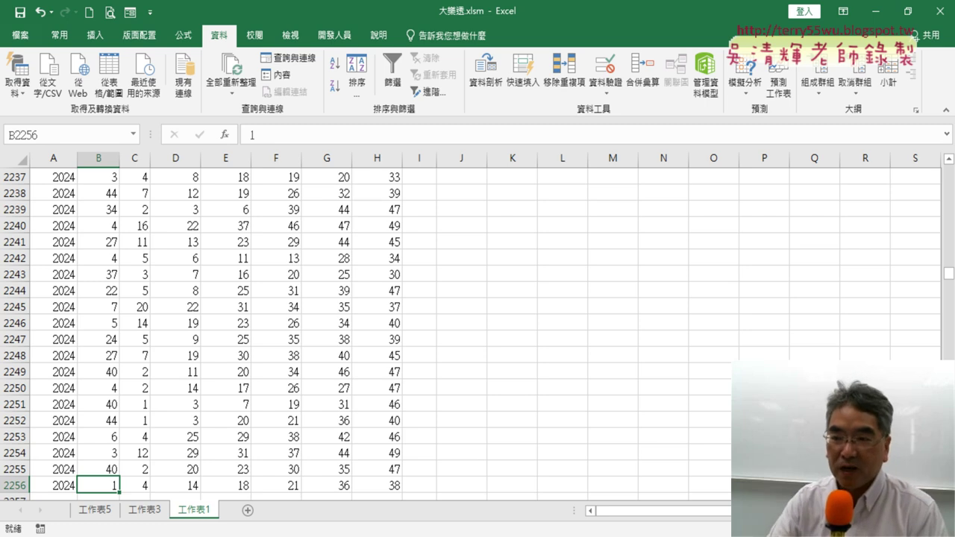
# Step: Check row 2 from B2 to H2 and try dragging a selection down the number block
pyautogui.moveTo(950, 276); pyautogui.dragTo(949, 172)
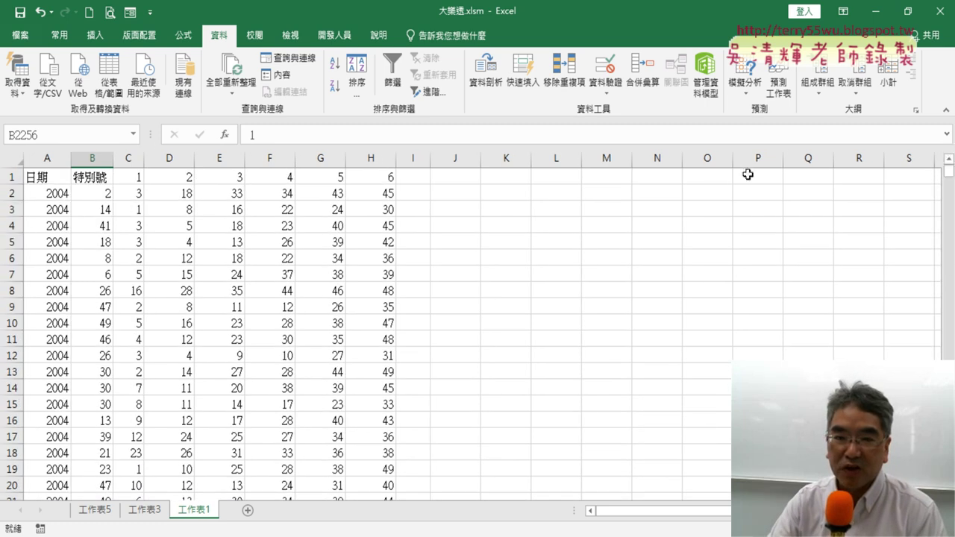
pyautogui.click(96, 193)
pyautogui.click(389, 194)
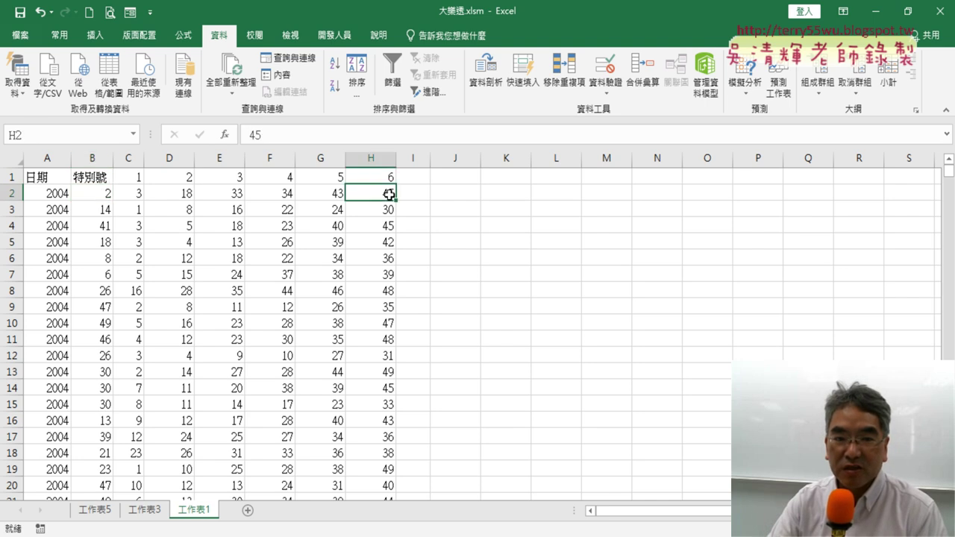
pyautogui.click(96, 195)
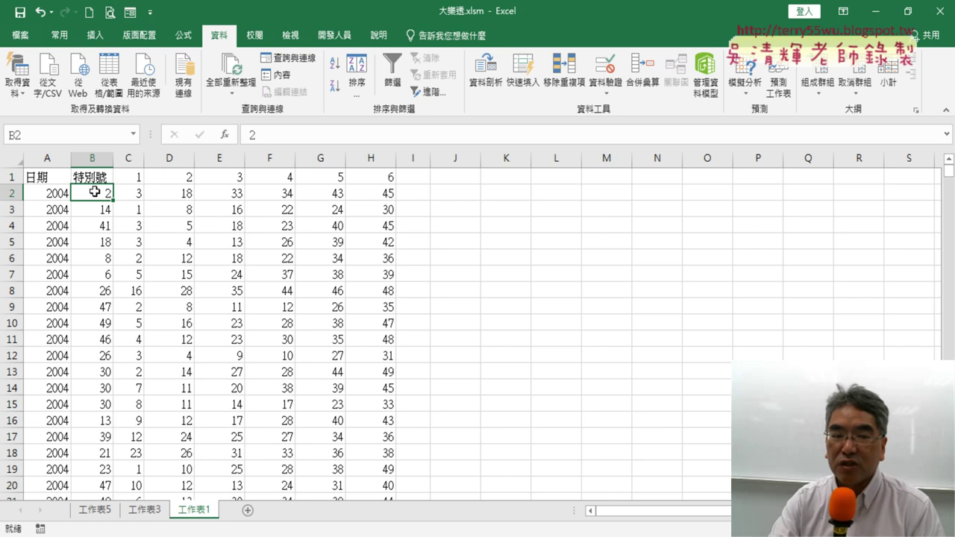
pyautogui.moveTo(95, 191)
pyautogui.mouseDown()
pyautogui.moveTo(159, 249)
pyautogui.moveTo(370, 353)
pyautogui.moveTo(384, 483)
pyautogui.mouseUp()
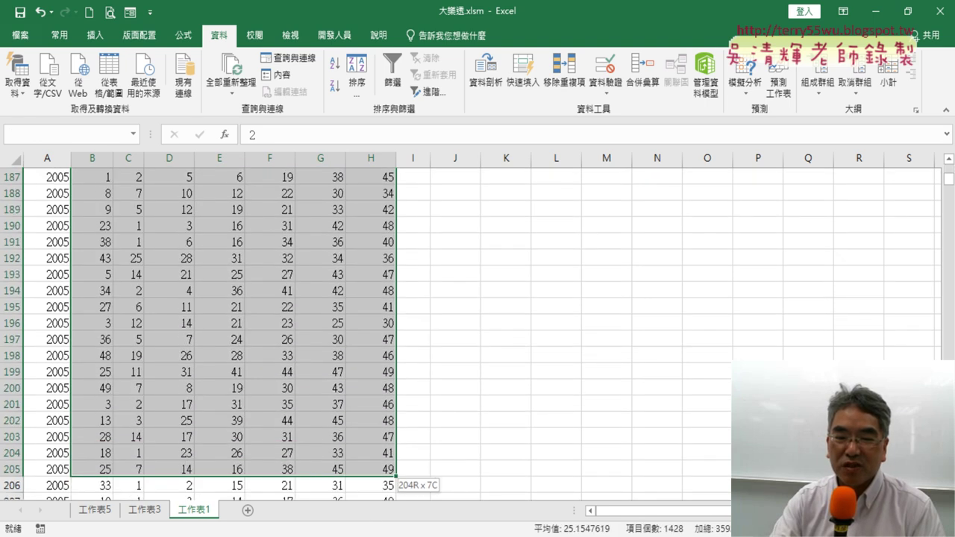
pyautogui.moveTo(384, 483); pyautogui.dragTo(388, 328)
pyautogui.moveTo(949, 231); pyautogui.dragTo(949, 166)
# Step: Select B2:H2256 from B2 with Ctrl+Shift+Right and Down, then cancel naming in the Name Box
pyautogui.click(99, 194)
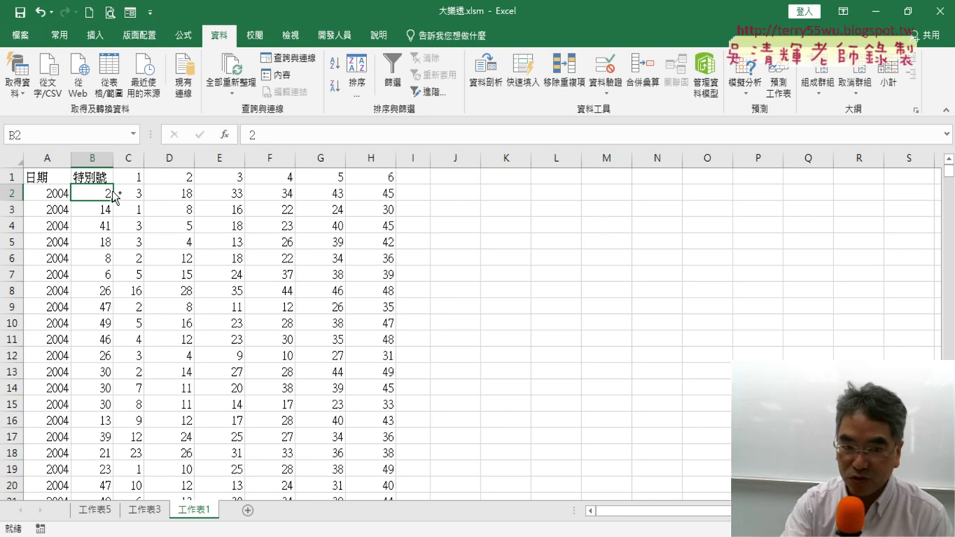
pyautogui.hotkey('ctrl', 'shift', 'Right')
pyautogui.hotkey('ctrl', 'shift', 'Down')
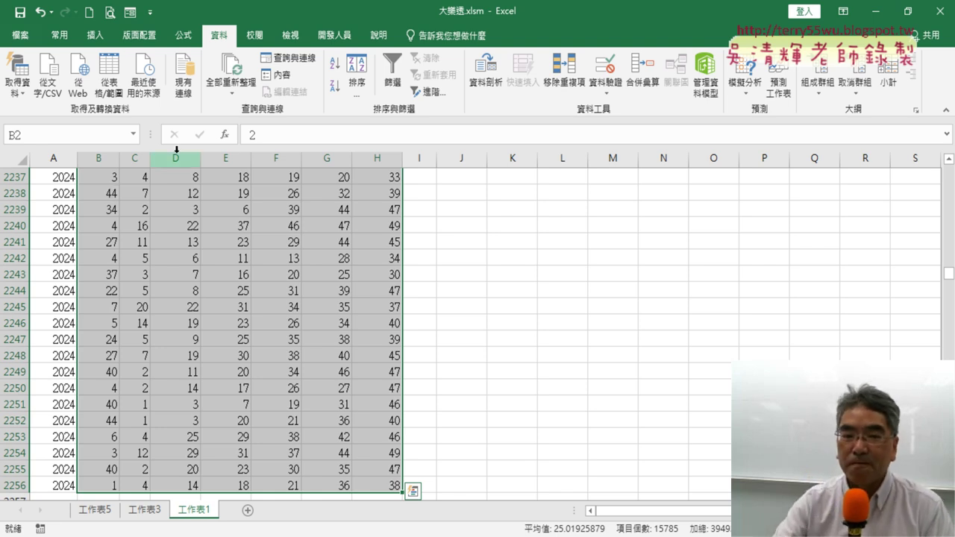
pyautogui.click(89, 133)
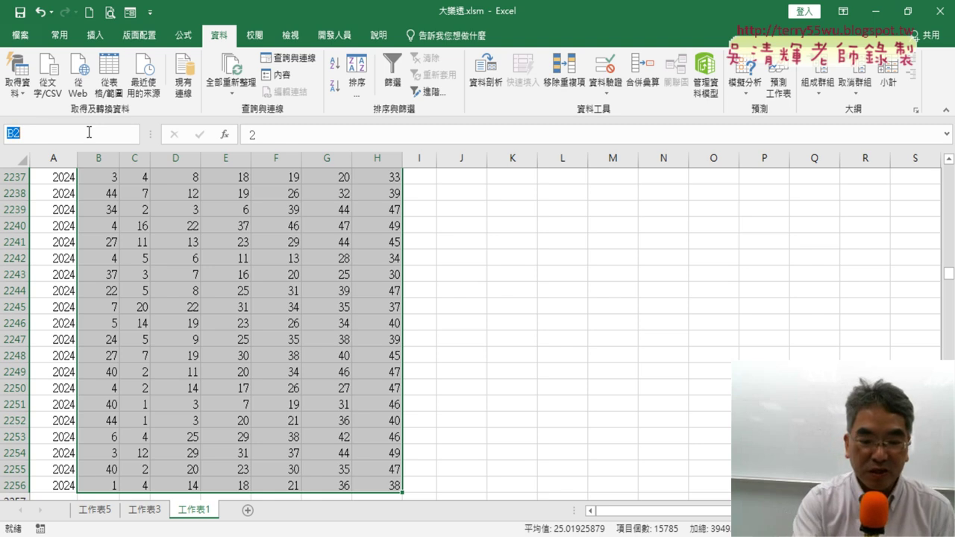
pyautogui.press('BackSpace')
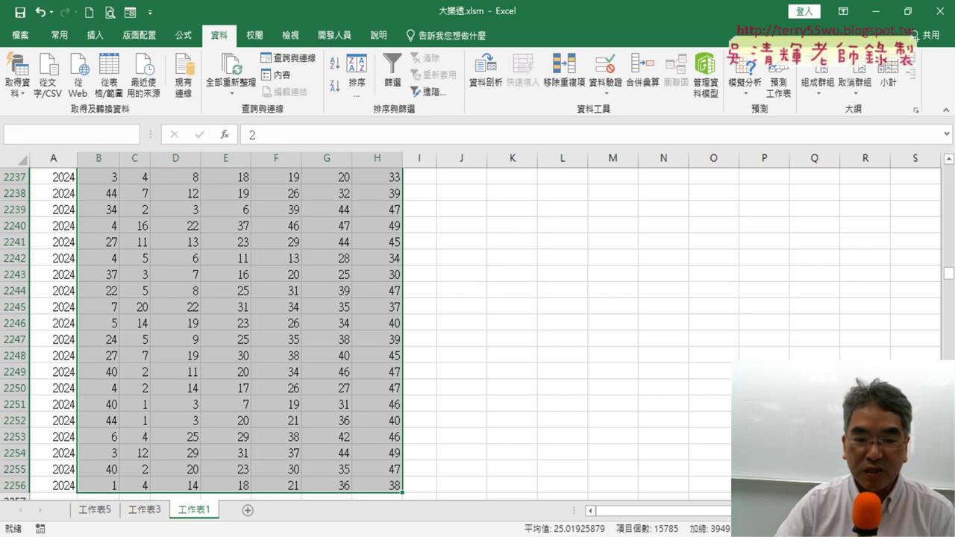
pyautogui.press('Escape')
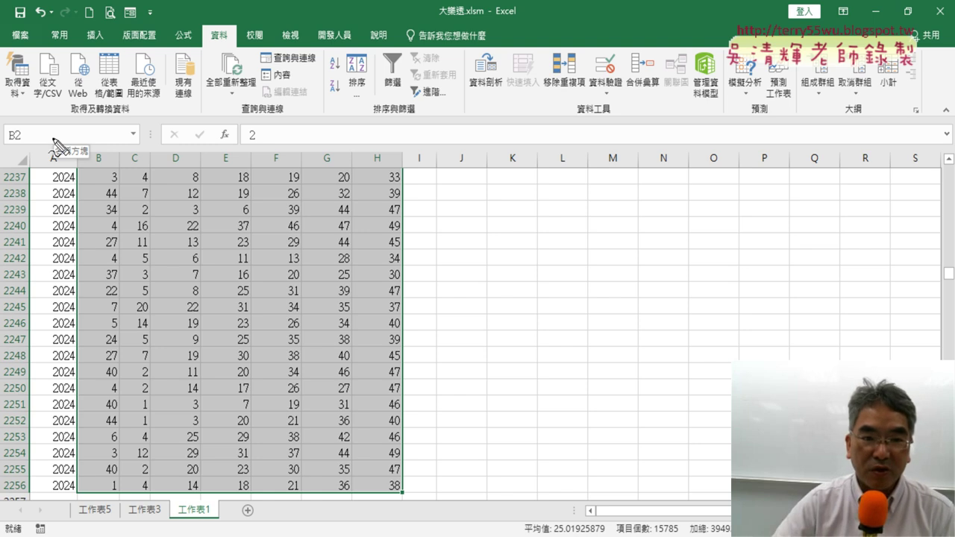
pyautogui.moveTo(66, 131); pyautogui.dragTo(65, 310)
pyautogui.moveTo(98, 102); pyautogui.dragTo(403, 365)
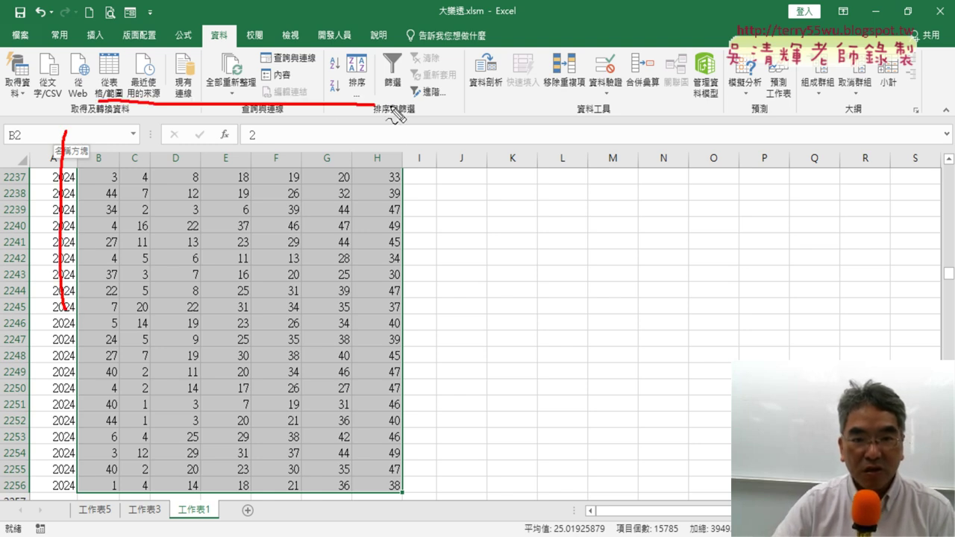
pyautogui.moveTo(90, 345); pyautogui.dragTo(373, 352)
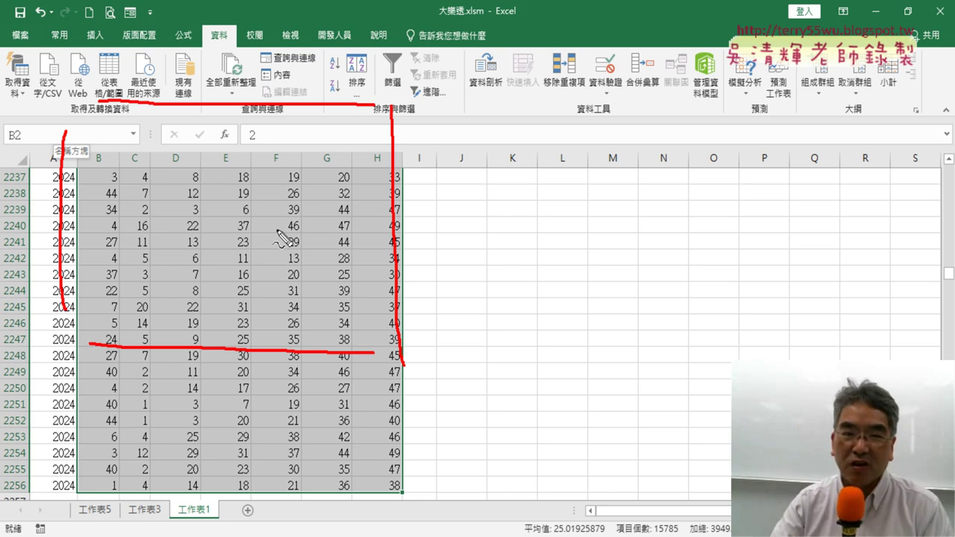
pyautogui.moveTo(227, 97)
pyautogui.mouseDown()
pyautogui.moveTo(53, 124)
pyautogui.moveTo(65, 128)
pyautogui.mouseUp()
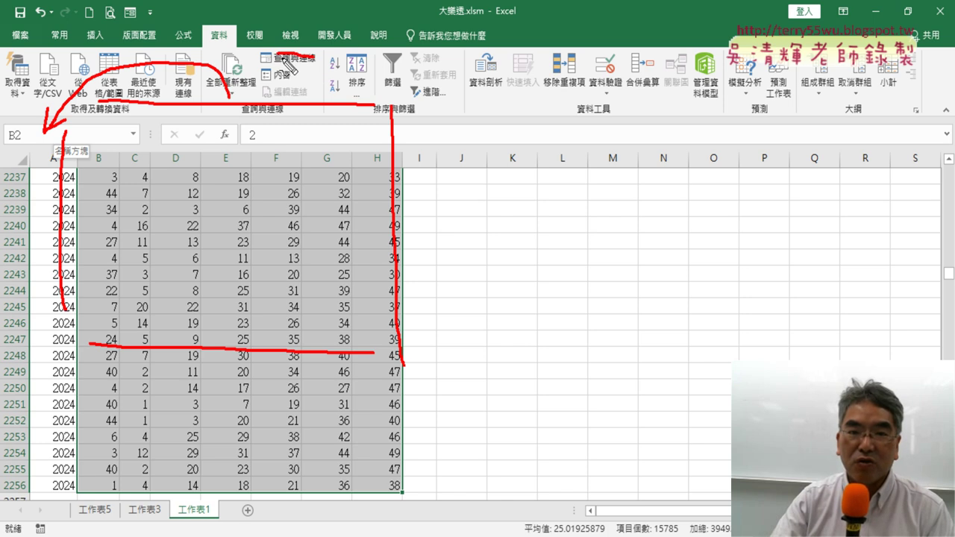
pyautogui.moveTo(301, 55)
pyautogui.mouseDown()
pyautogui.moveTo(285, 96)
pyautogui.moveTo(302, 75)
pyautogui.moveTo(340, 75)
pyautogui.moveTo(327, 95)
pyautogui.moveTo(272, 74)
pyautogui.moveTo(376, 48)
pyautogui.moveTo(373, 105)
pyautogui.mouseUp()
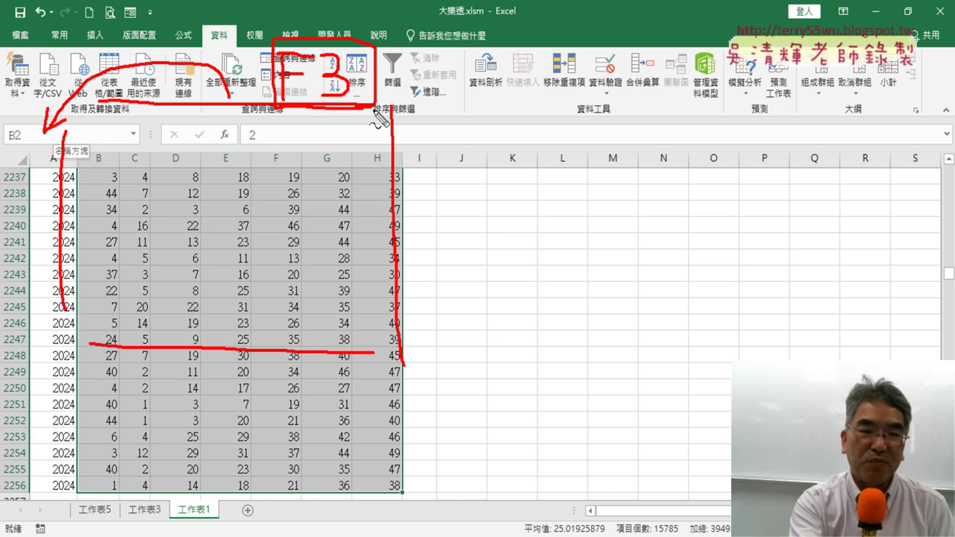
pyautogui.press('Escape')
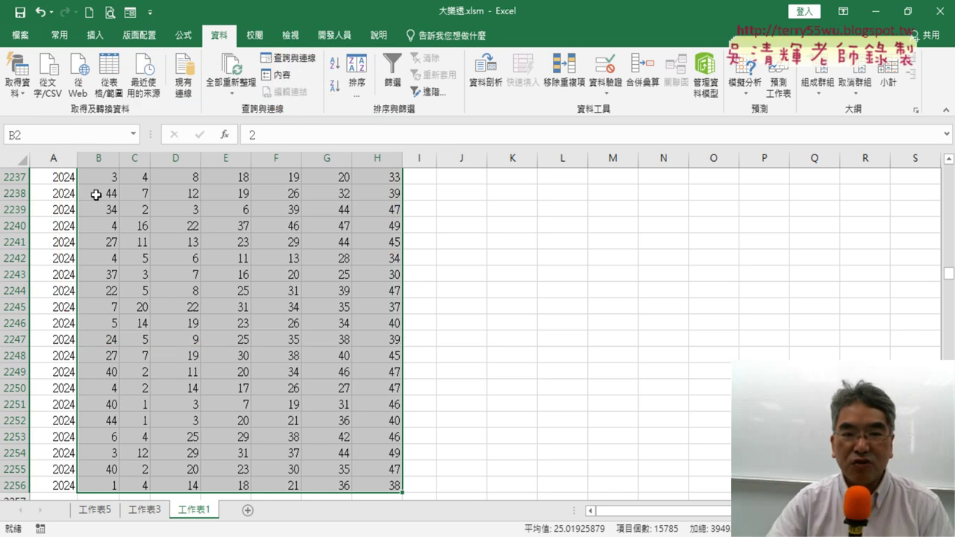
# Step: Enter 大樂透 in the Name Box for the selected number block
pyautogui.click(60, 135)
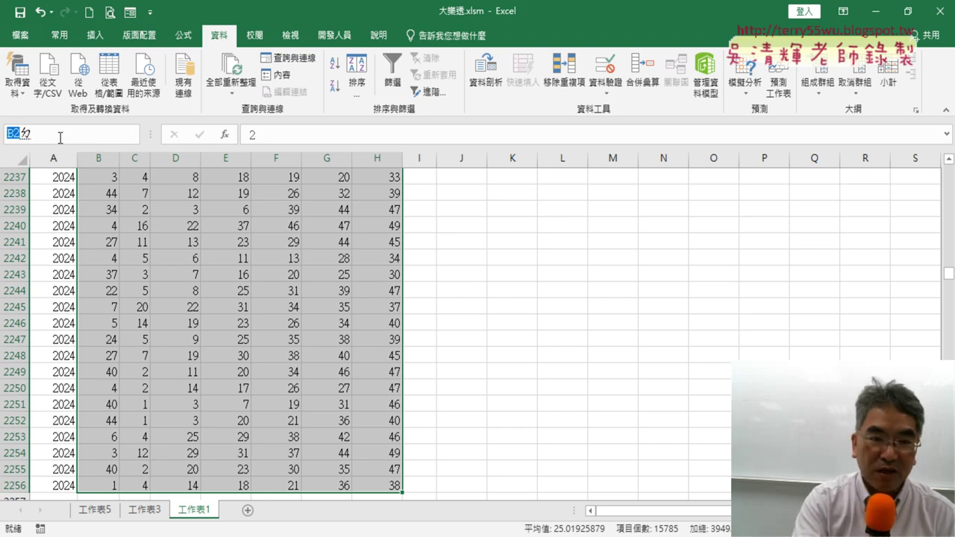
pyautogui.write('ㄉㄚˋ')
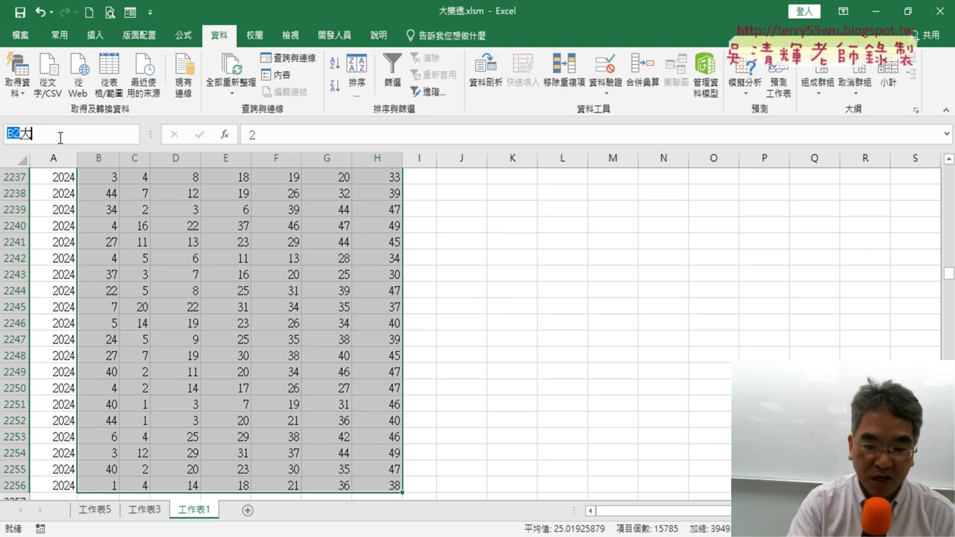
pyautogui.write('ㄌㄜˋㄊ')
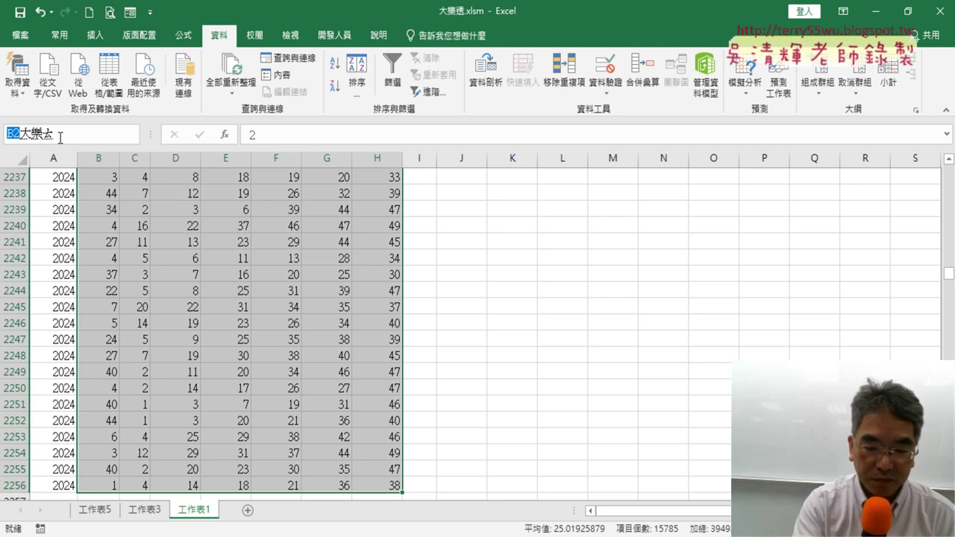
pyautogui.write('ㄡˋ')
pyautogui.press('Return')
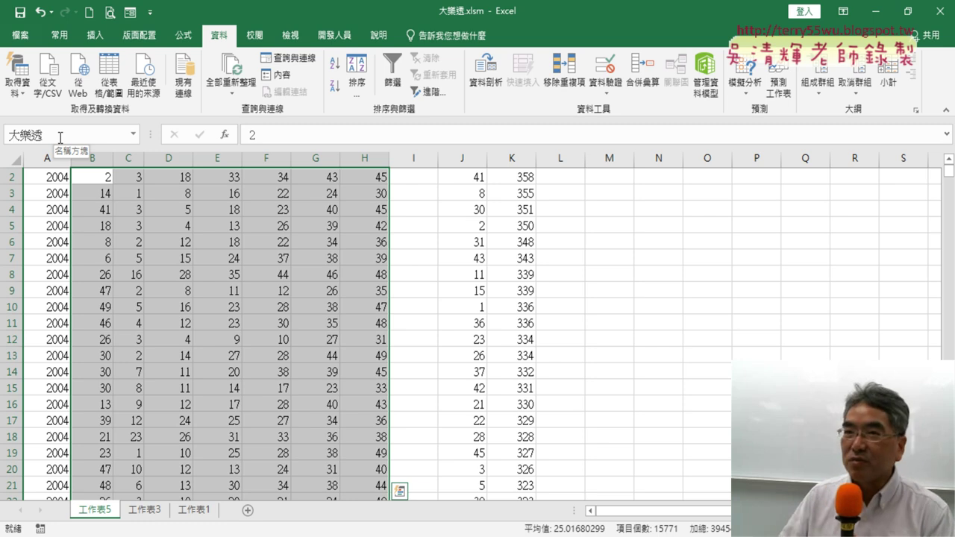
# Step: Select the number block B2:H2254 from B2 and outline it with on-screen annotations
pyautogui.click(866, 237)
pyautogui.scroll(1, 473, 217)
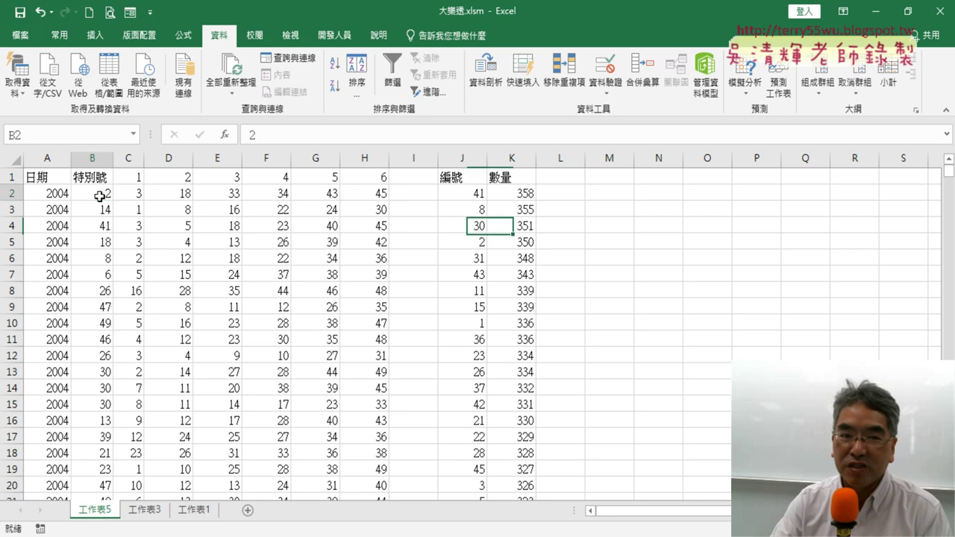
pyautogui.click(100, 196)
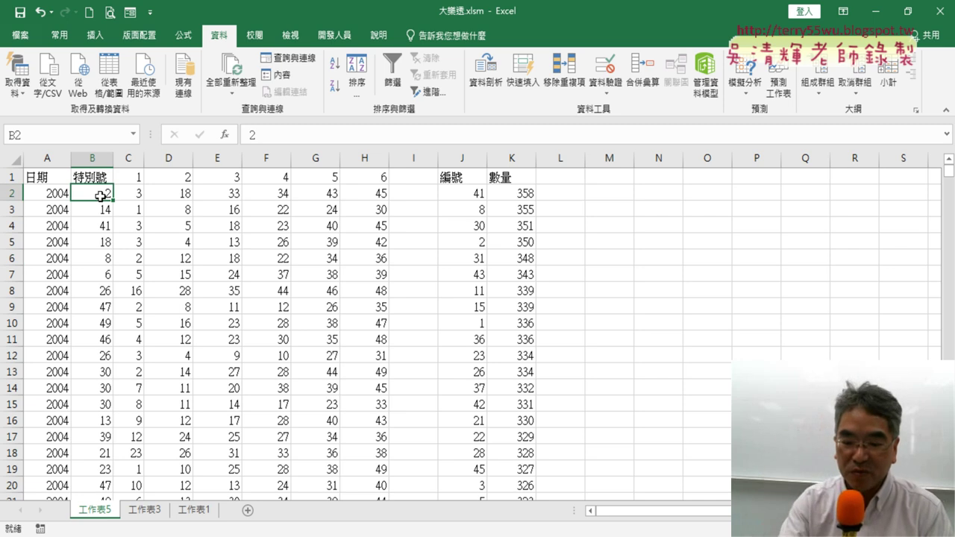
pyautogui.hotkey('ctrl', 'shift', 'Right')
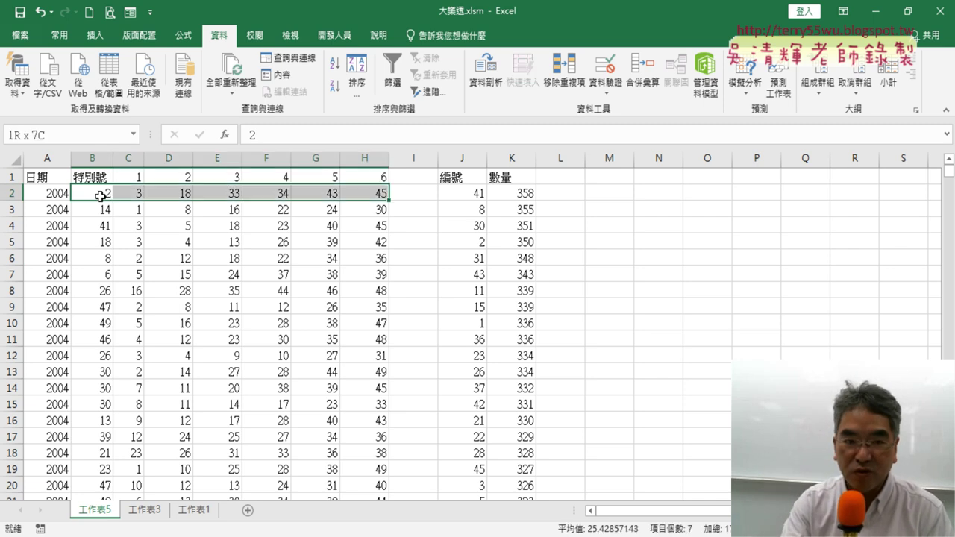
pyautogui.hotkey('ctrl', 'shift', 'Down')
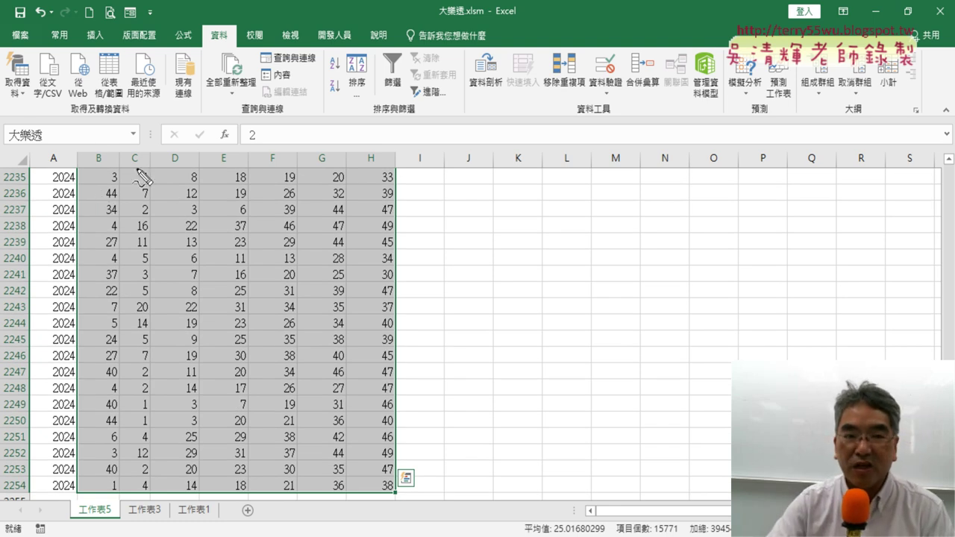
pyautogui.moveTo(86, 141); pyautogui.dragTo(84, 335)
pyautogui.moveTo(116, 134); pyautogui.dragTo(366, 139)
pyautogui.moveTo(382, 136); pyautogui.dragTo(389, 388)
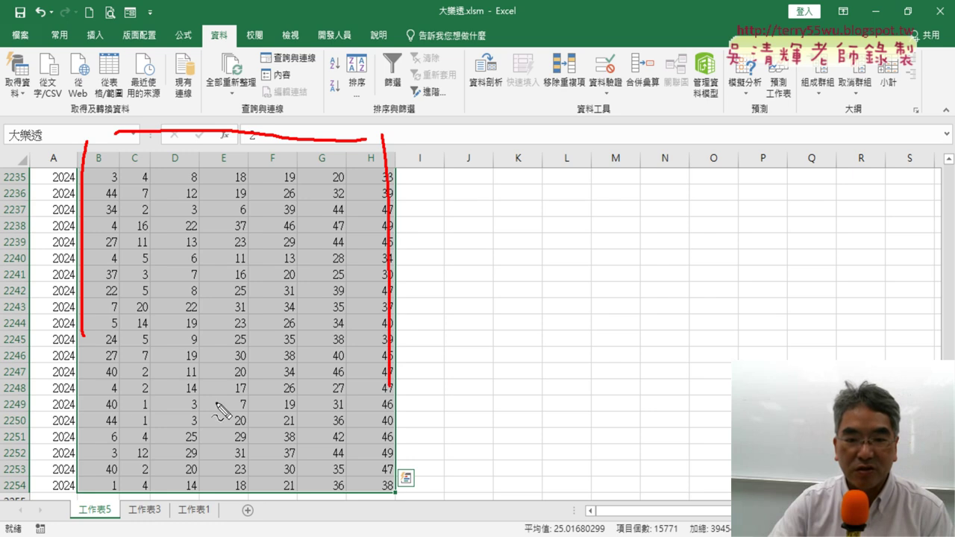
pyautogui.moveTo(116, 407); pyautogui.dragTo(418, 417)
pyautogui.moveTo(291, 121)
pyautogui.mouseDown()
pyautogui.moveTo(82, 105)
pyautogui.moveTo(47, 133)
pyautogui.mouseUp()
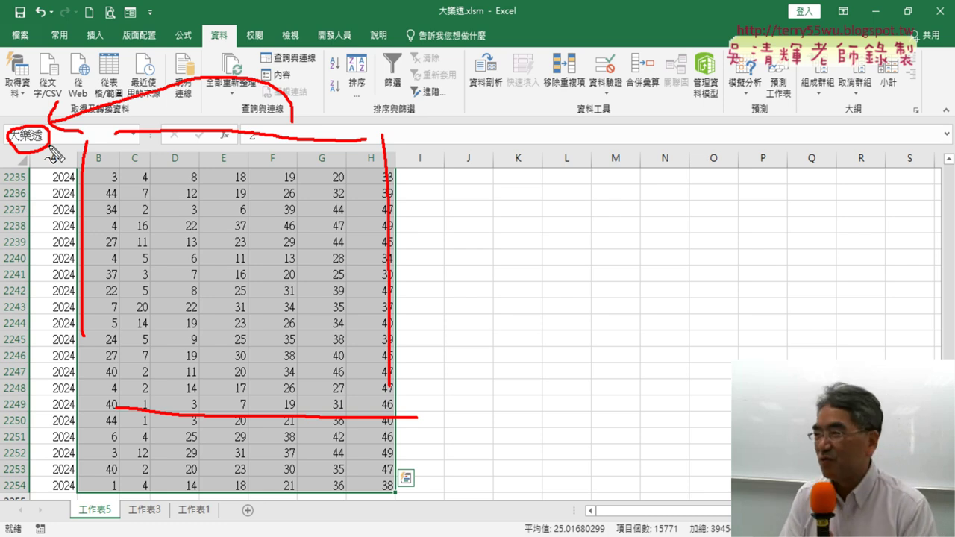
pyautogui.press('Escape')
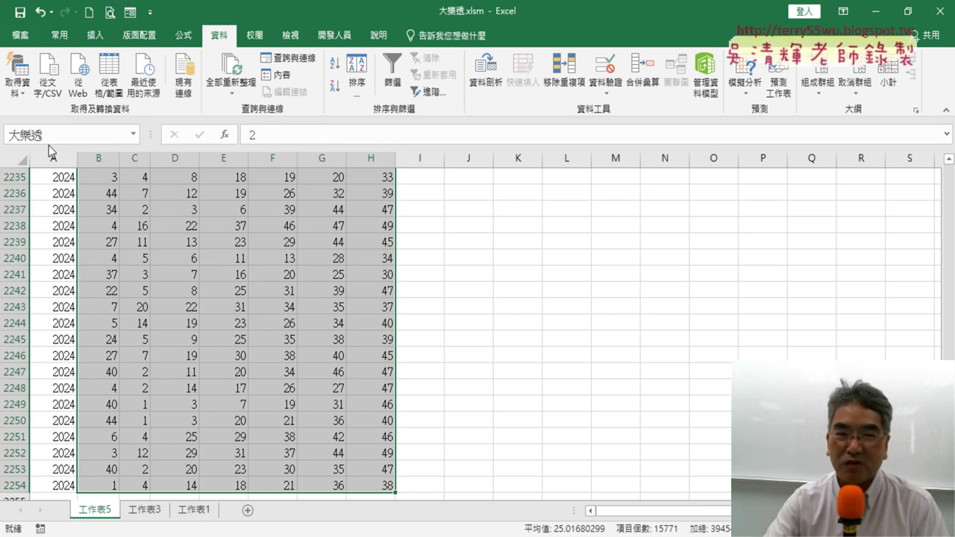
# Step: Check in Name Manager that 大樂透 refers to 工作表5!$B$2:$H$2254, then close it
pyautogui.click(185, 39)
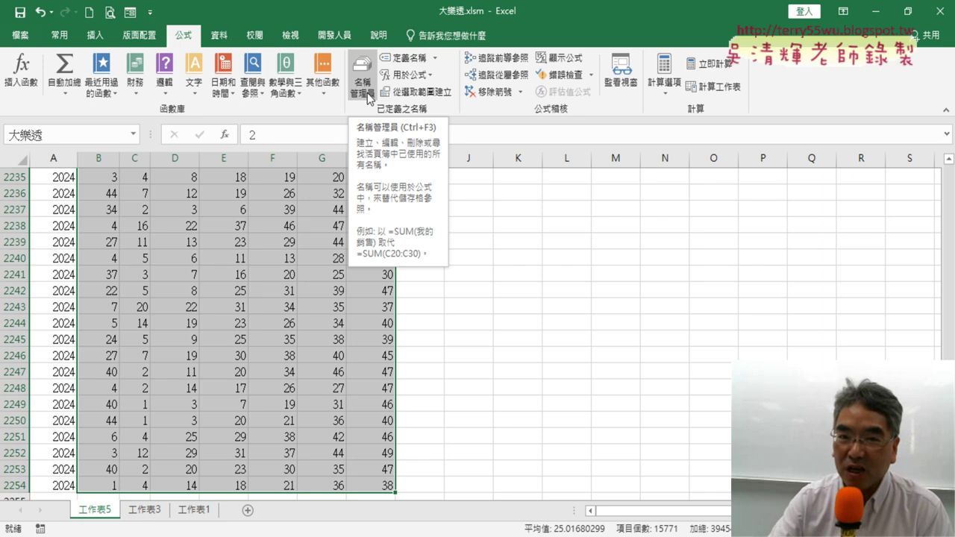
pyautogui.click(367, 92)
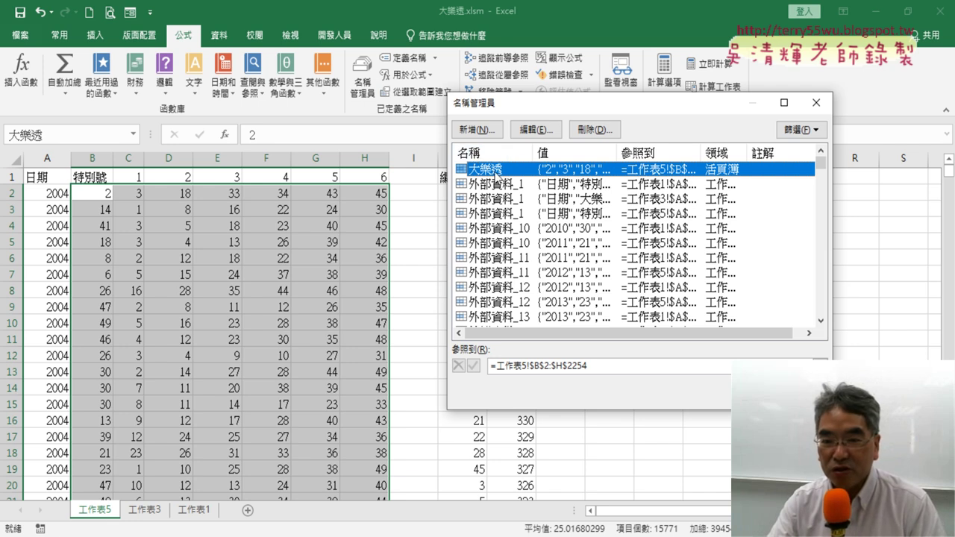
pyautogui.click(598, 367)
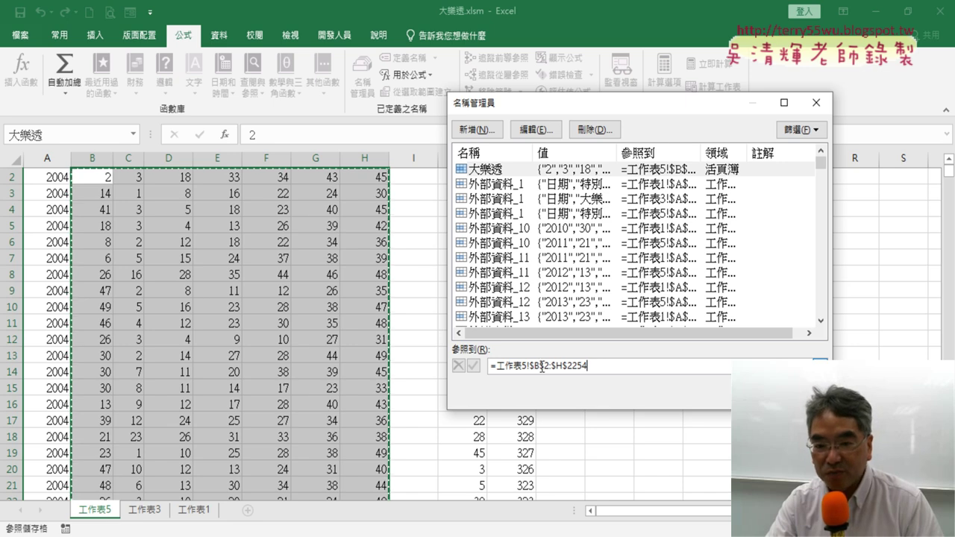
pyautogui.moveTo(530, 365); pyautogui.dragTo(558, 370)
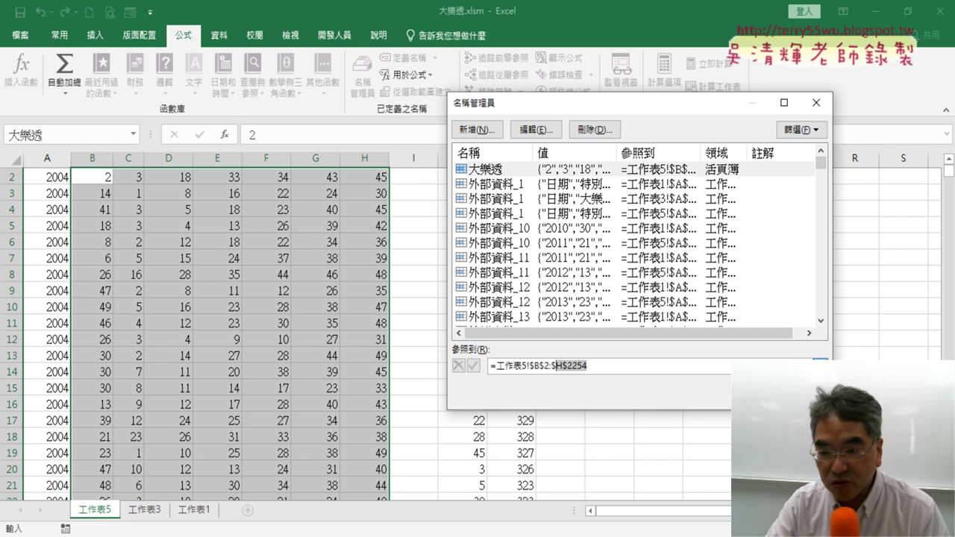
pyautogui.press('Escape')
pyautogui.click(259, 354)
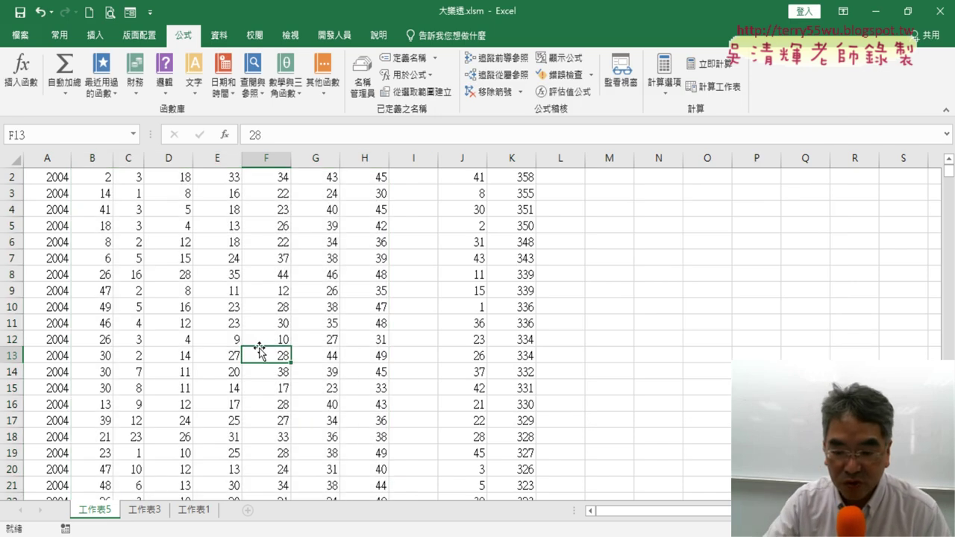
# Step: Jump to the bottom and top of column F, then switch to sheet 工作表1
pyautogui.hotkey('ctrl', 'Down')
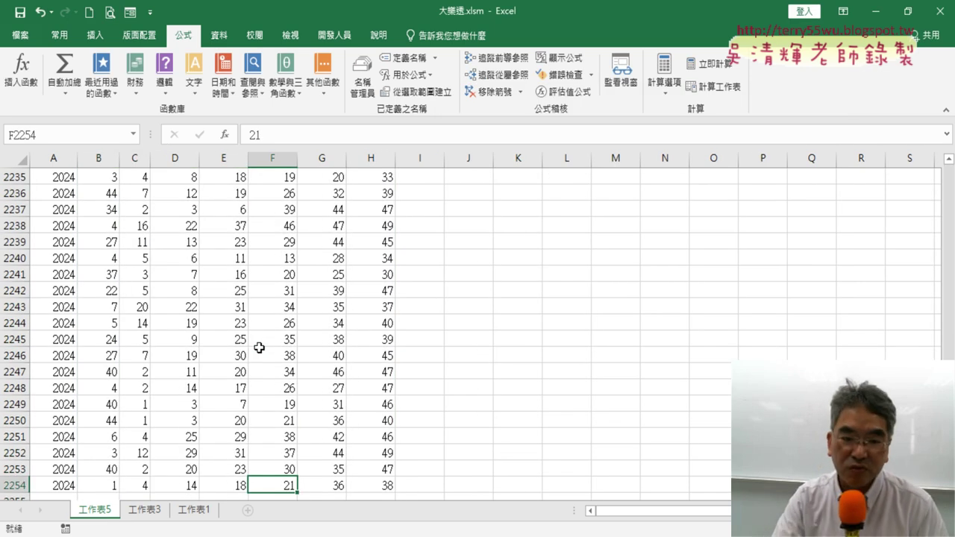
pyautogui.hotkey('ctrl', 'Up')
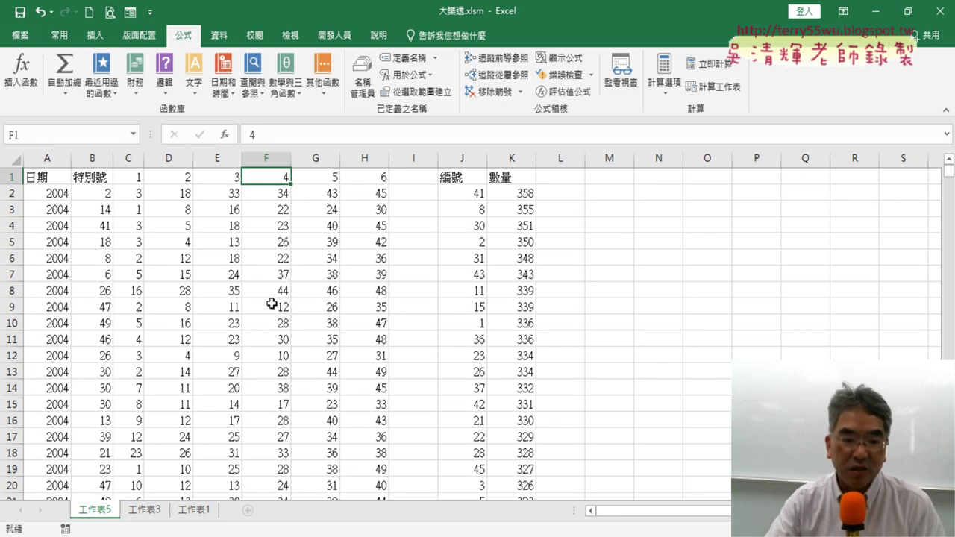
pyautogui.click(152, 513)
pyautogui.click(205, 516)
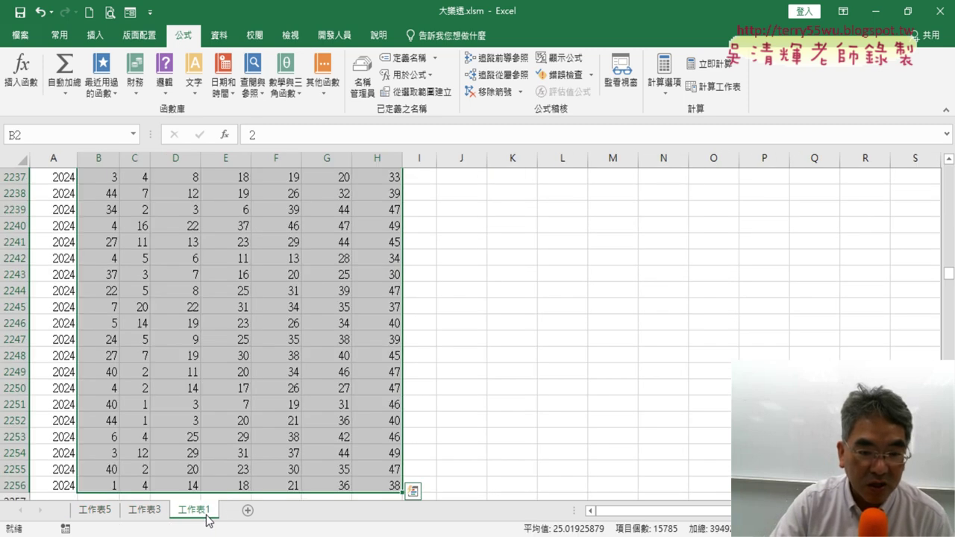
# Step: Enter 大樂透 in the Name Box, which jumps back to the existing range on 工作表5
pyautogui.click(61, 136)
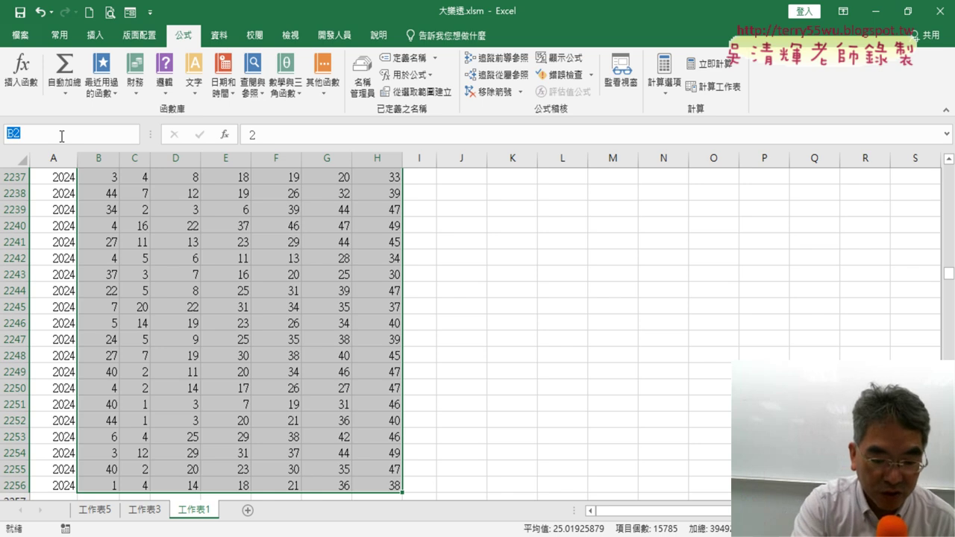
pyautogui.write('太力')
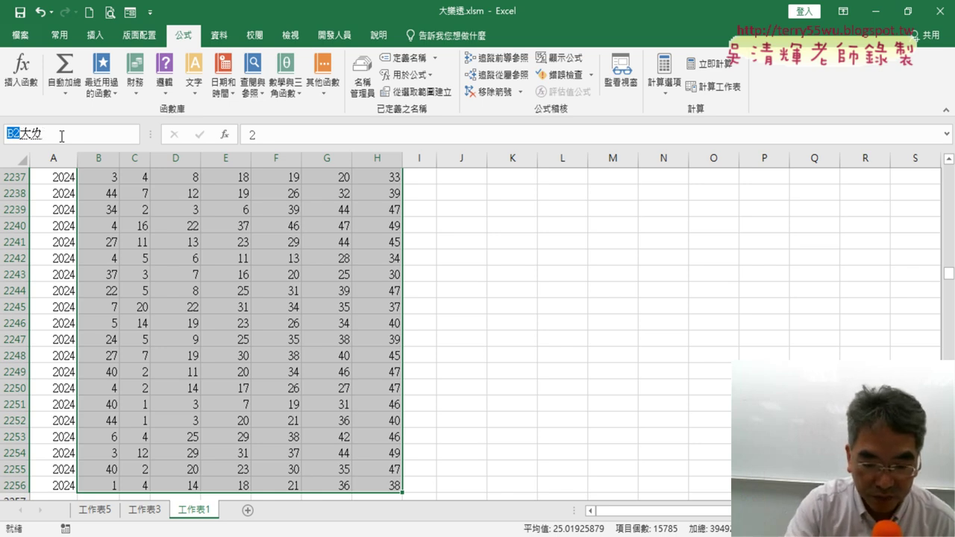
pyautogui.write('樂透')
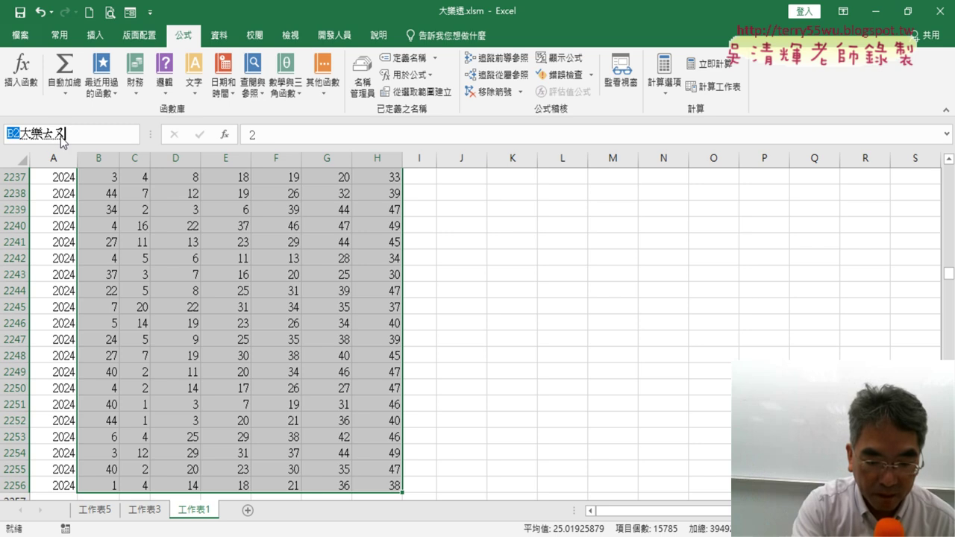
pyautogui.press('Return')
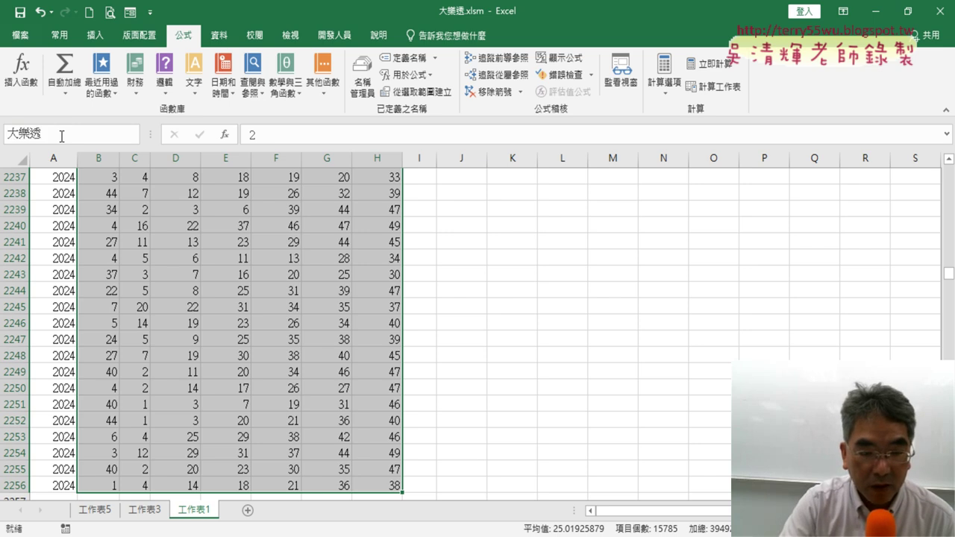
pyautogui.press('Return')
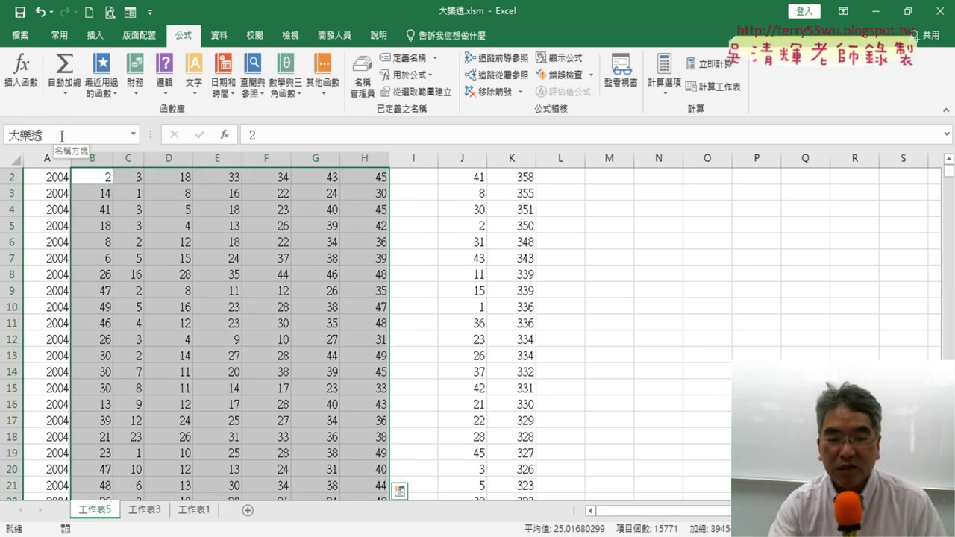
# Step: On 工作表1, name the selected number block B2:H2256 大樂透2 using the Name Box
pyautogui.click(194, 510)
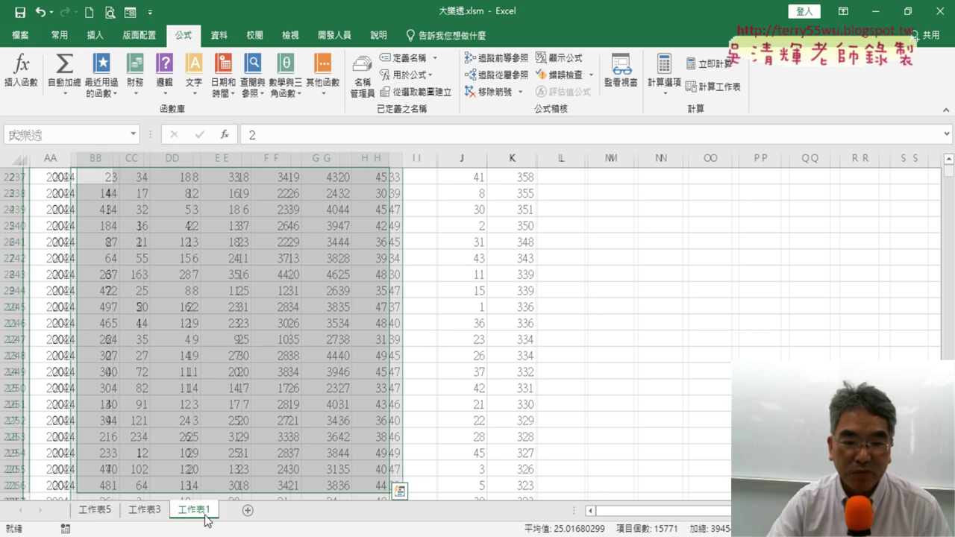
pyautogui.click(47, 134)
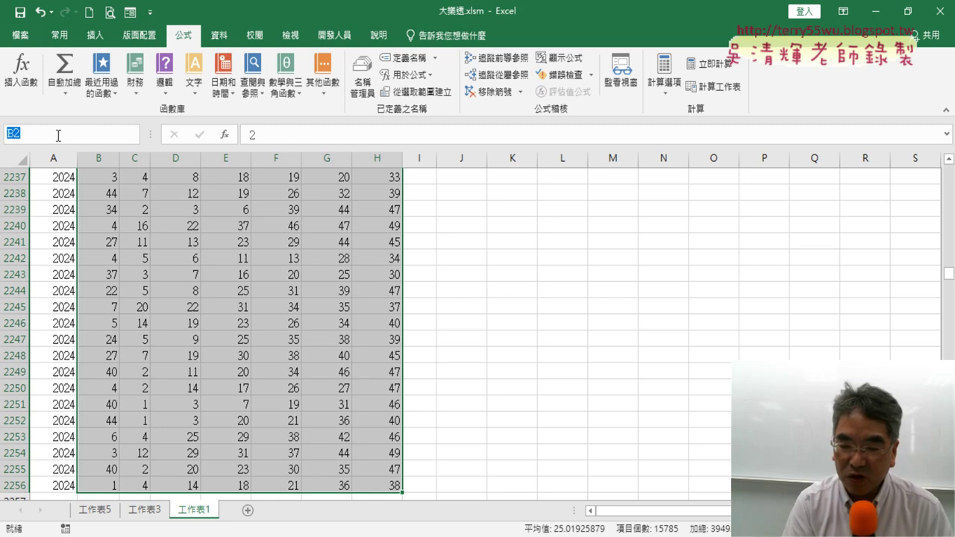
pyautogui.write('ㄉ')
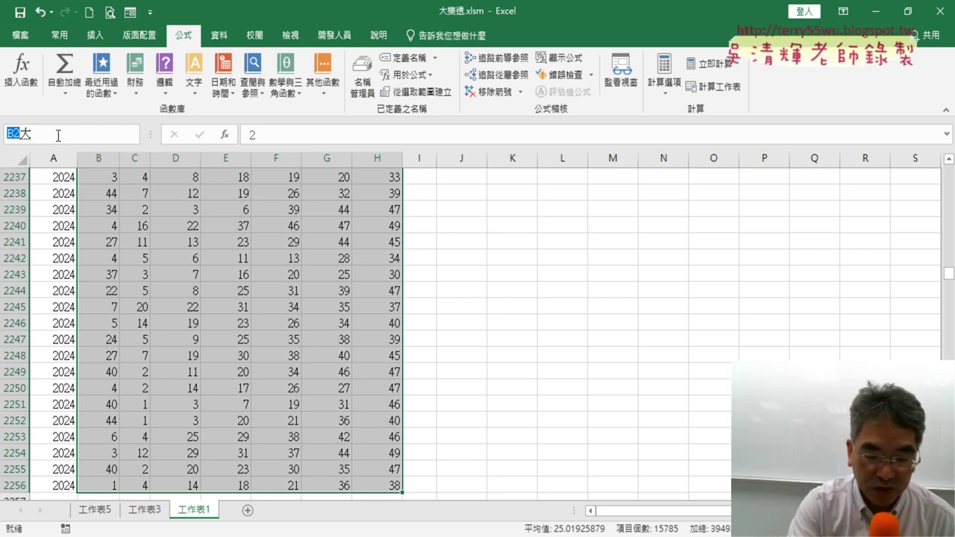
pyautogui.write('樂')
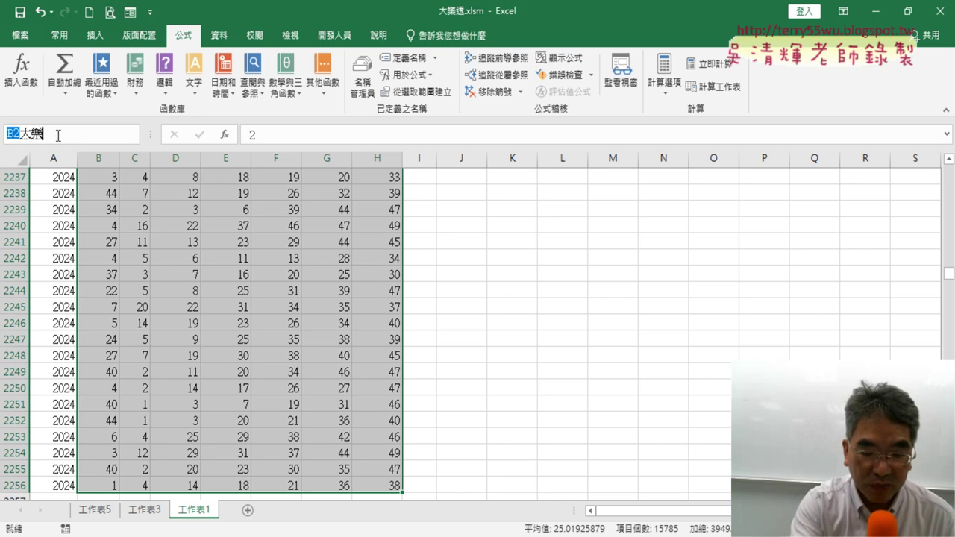
pyautogui.press('Return')
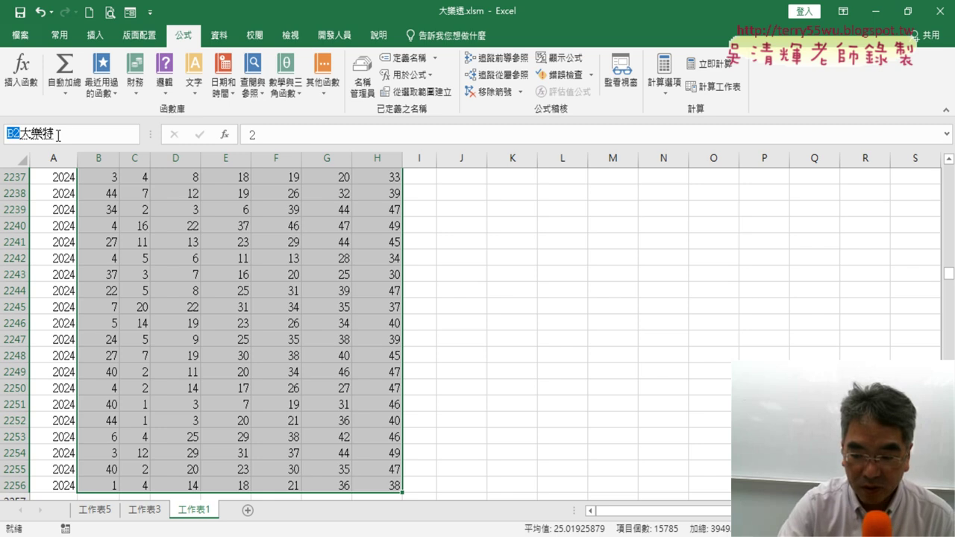
pyautogui.press('BackSpace')
pyautogui.write('透')
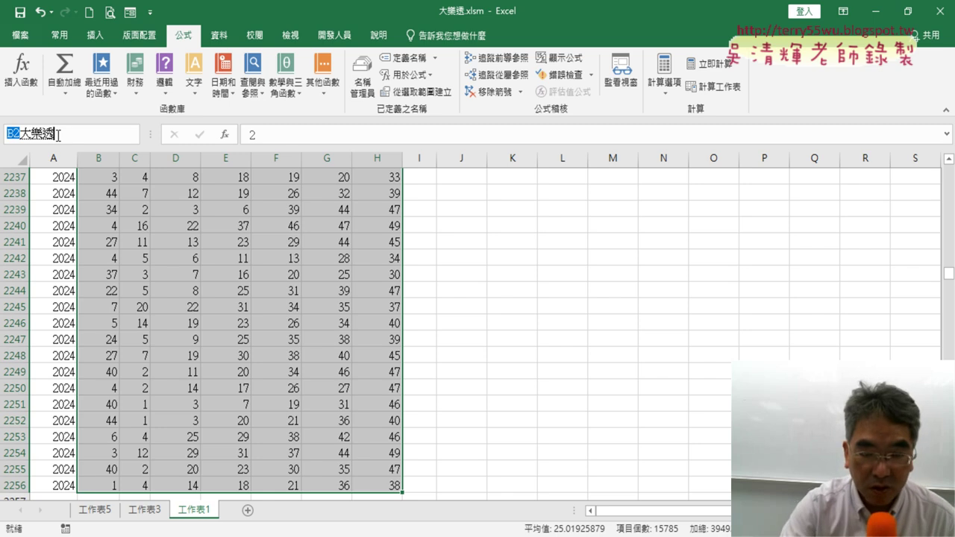
pyautogui.write('2')
pyautogui.press('BackSpace')
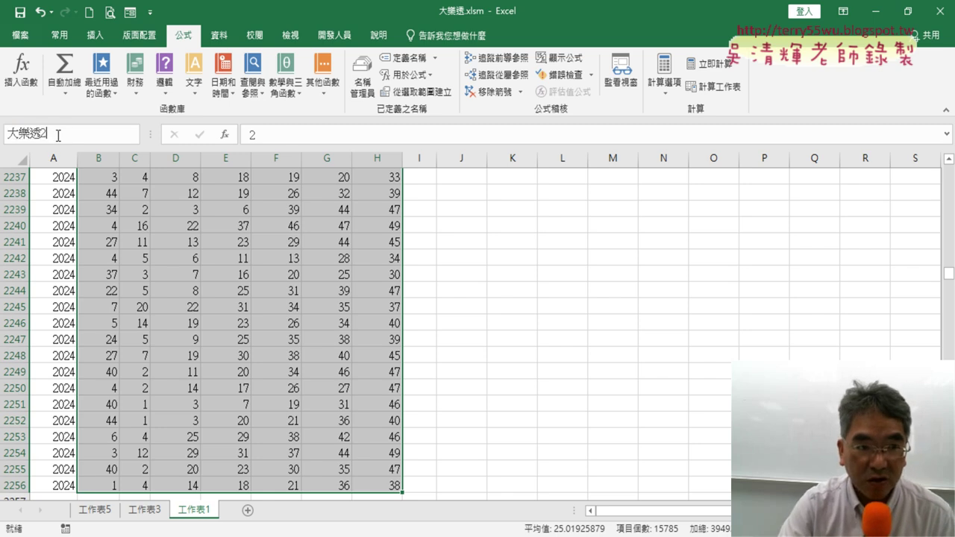
pyautogui.press('Return')
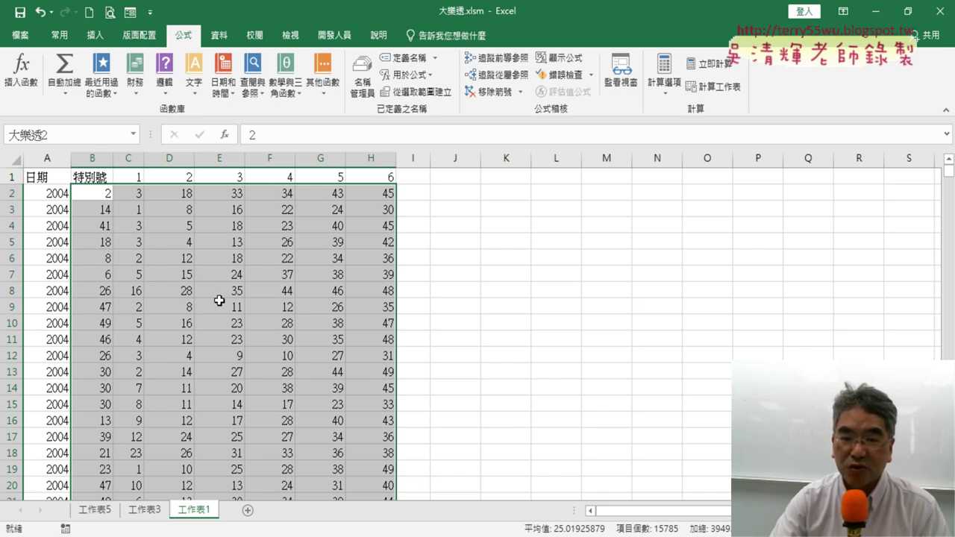
# Step: Enter the header 號碼 in cell J1
pyautogui.click(474, 177)
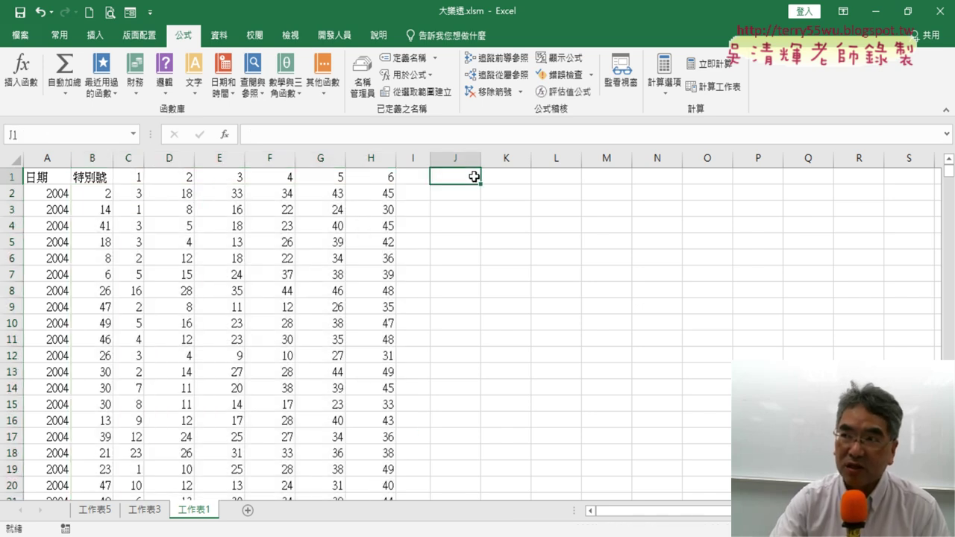
pyautogui.write('ㄏ')
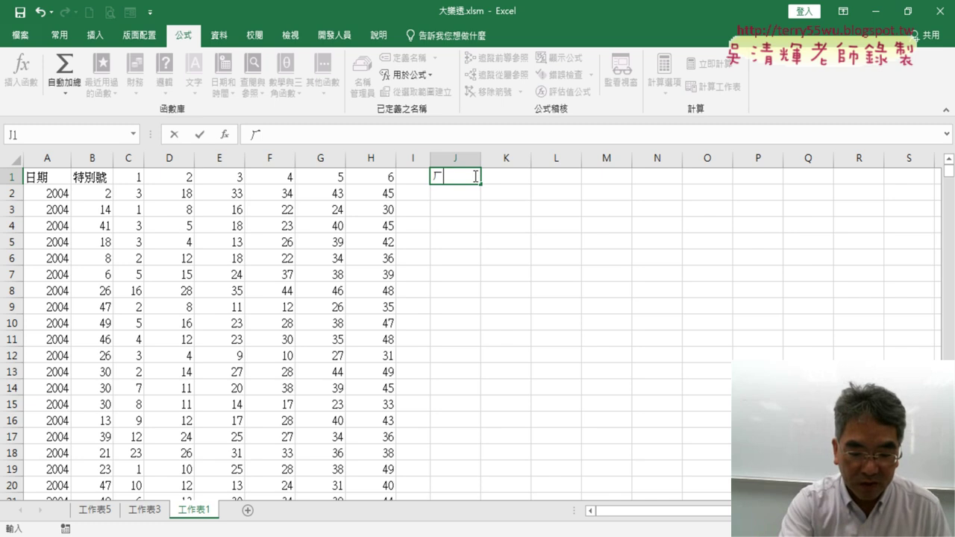
pyautogui.write('ㄠ4')
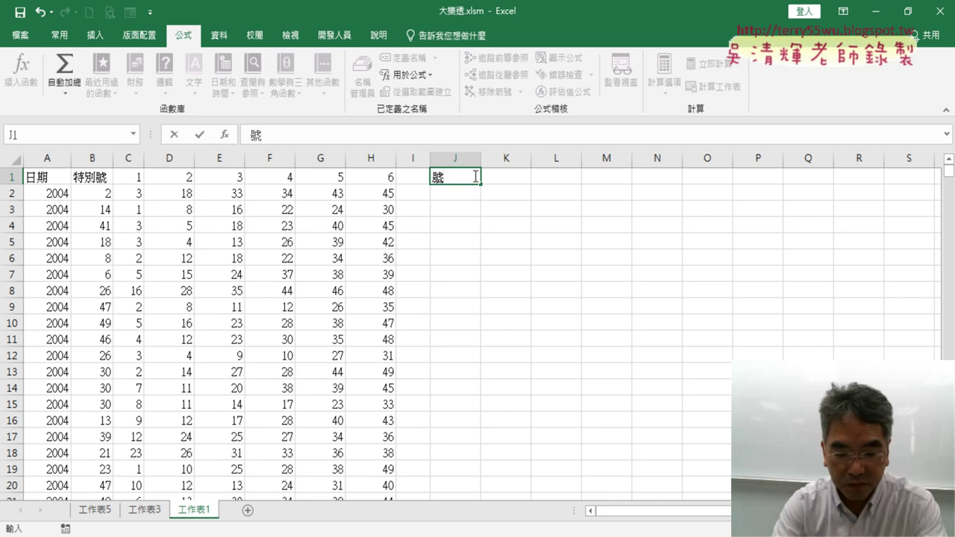
pyautogui.write('ㄇㄚ3')
pyautogui.press('Return')
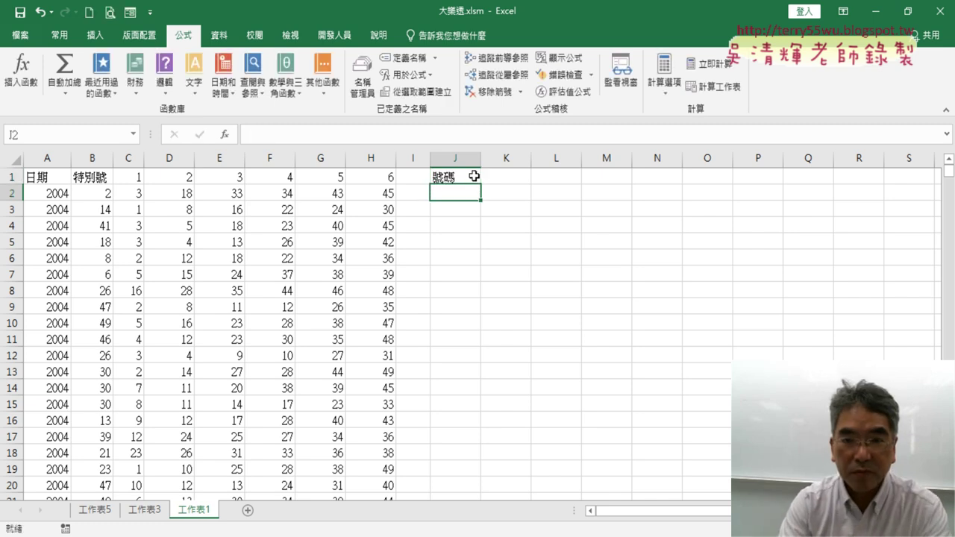
# Step: Fill column J with the numbers 1 through 49, from J2 down to J50
pyautogui.write('1')
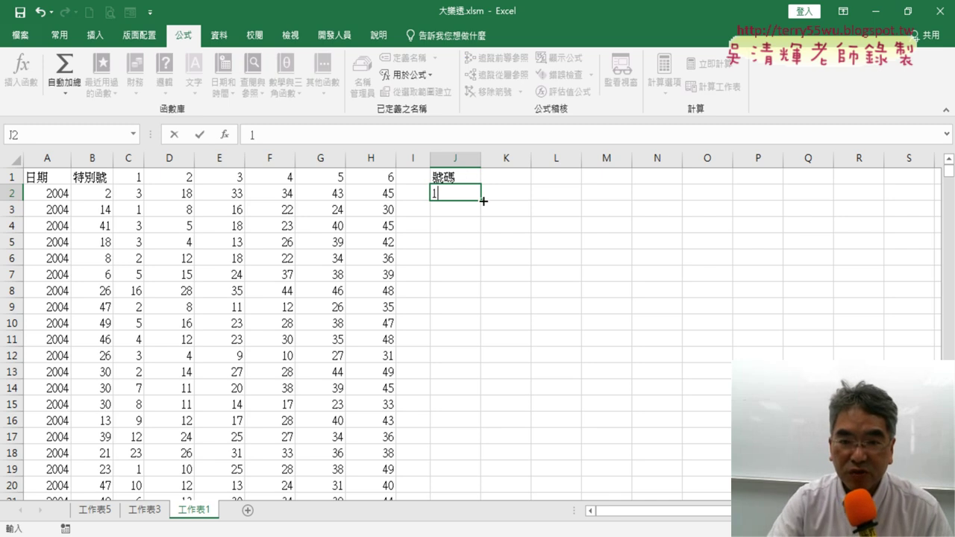
pyautogui.moveTo(483, 201); pyautogui.dragTo(497, 516)
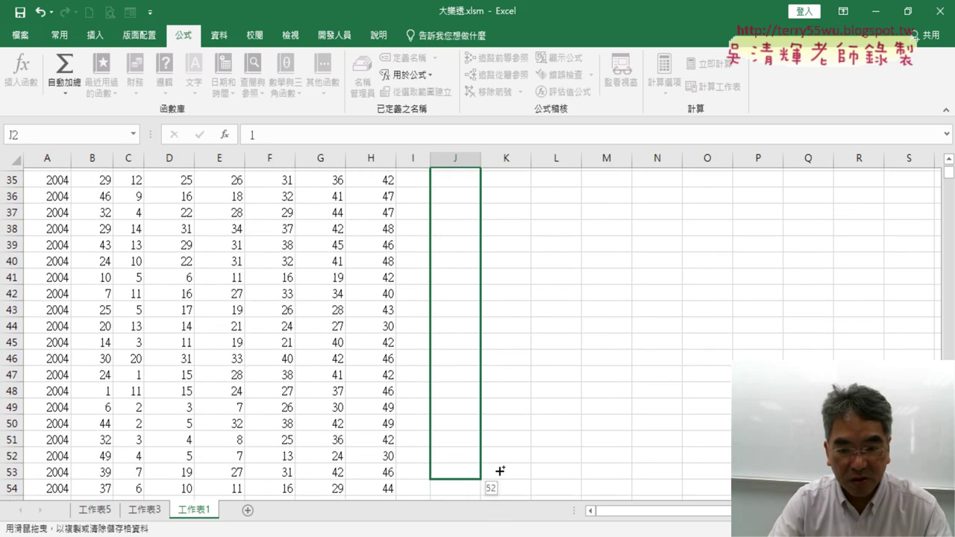
pyautogui.moveTo(497, 516); pyautogui.dragTo(497, 425)
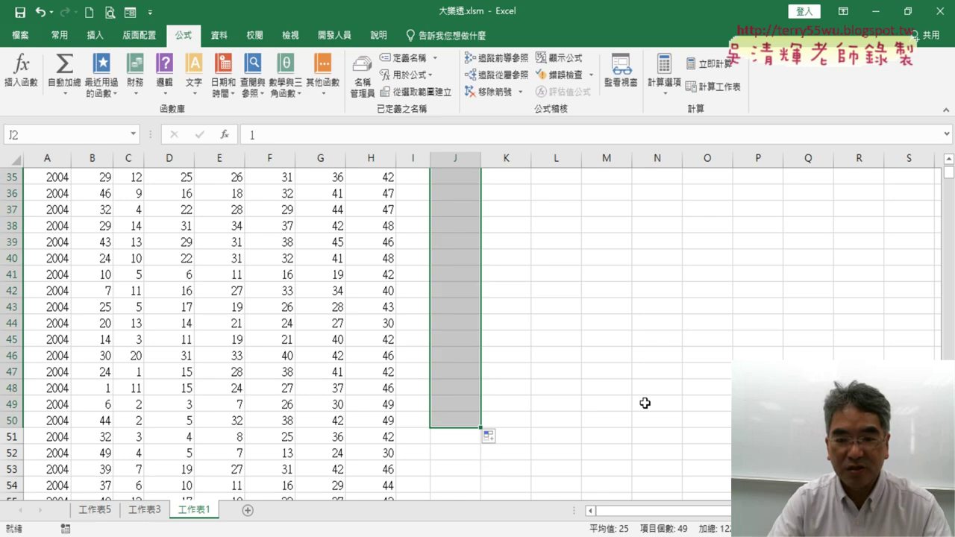
pyautogui.scroll(10, 646, 395)
pyautogui.scroll(2, 644, 395)
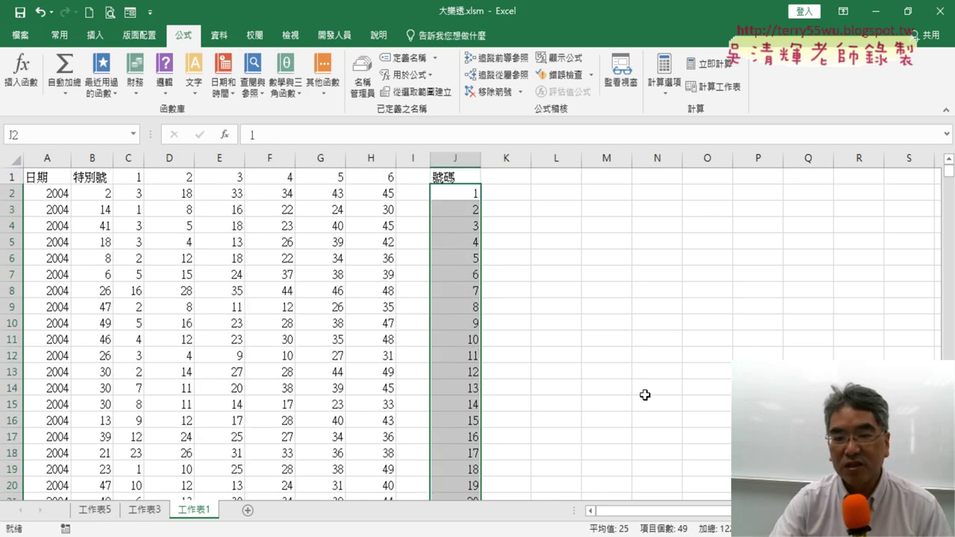
pyautogui.click(466, 194)
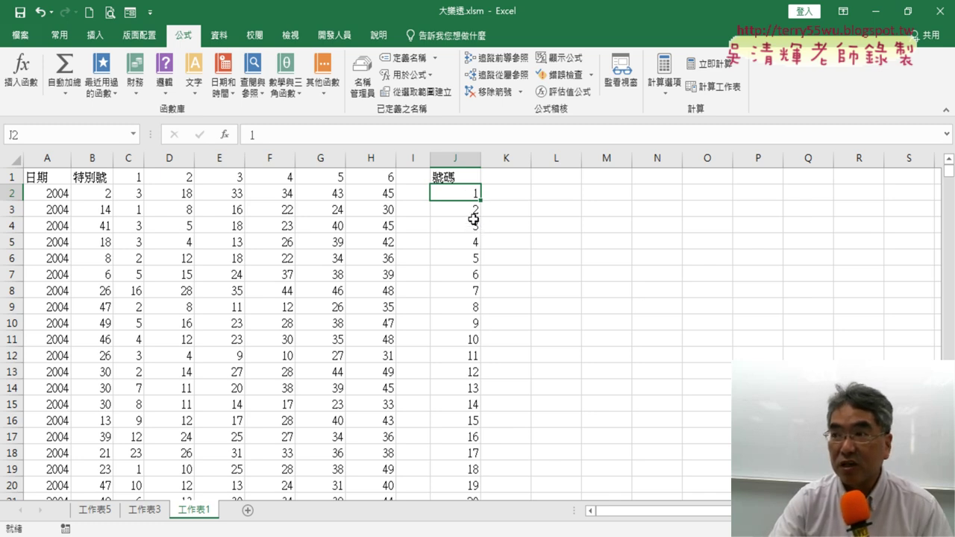
pyautogui.moveTo(470, 192); pyautogui.dragTo(468, 209)
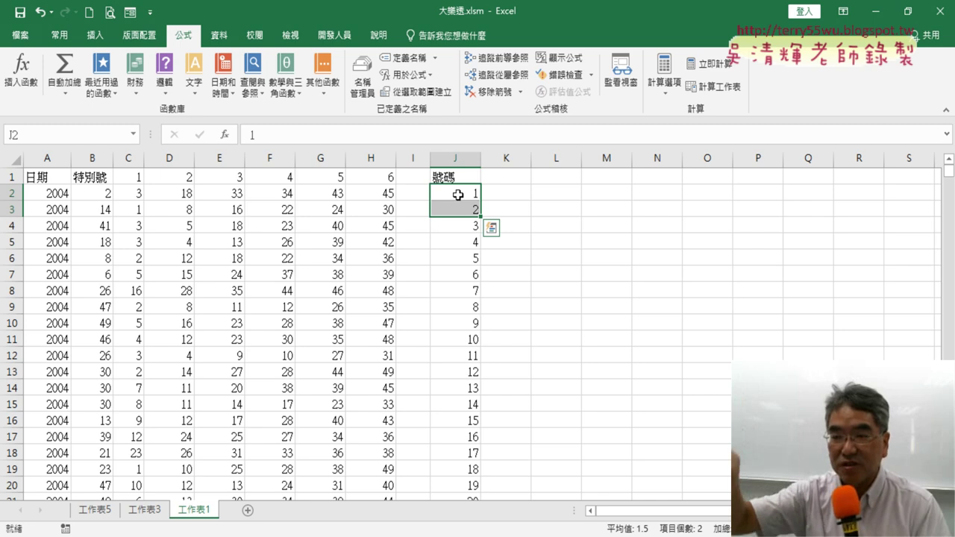
# Step: Enter the header 數量 in cell K1
pyautogui.click(514, 178)
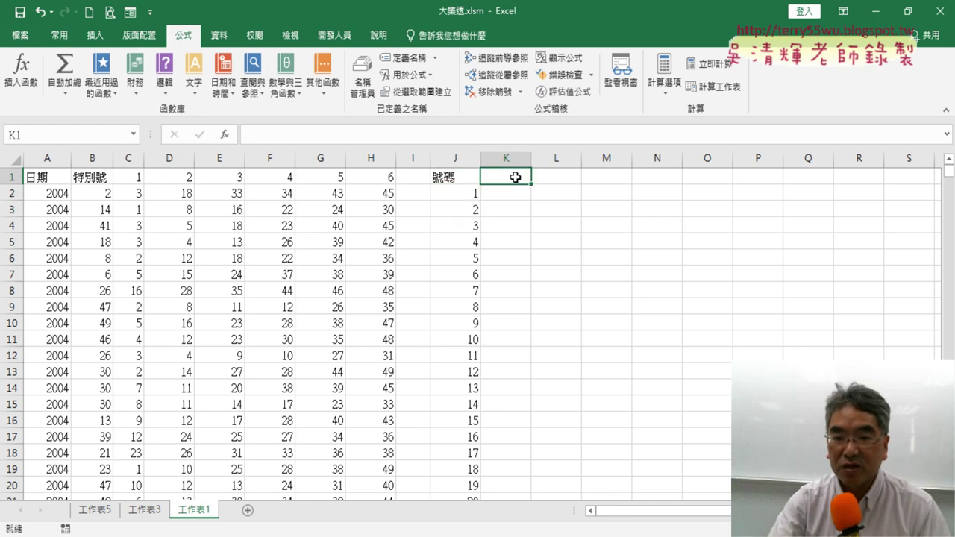
pyautogui.write('數')
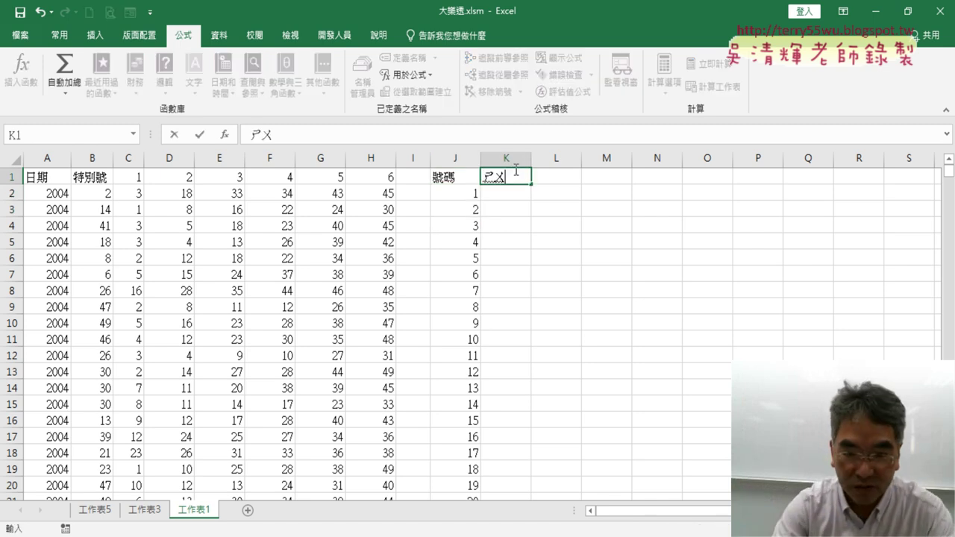
pyautogui.write('ㄉ一量')
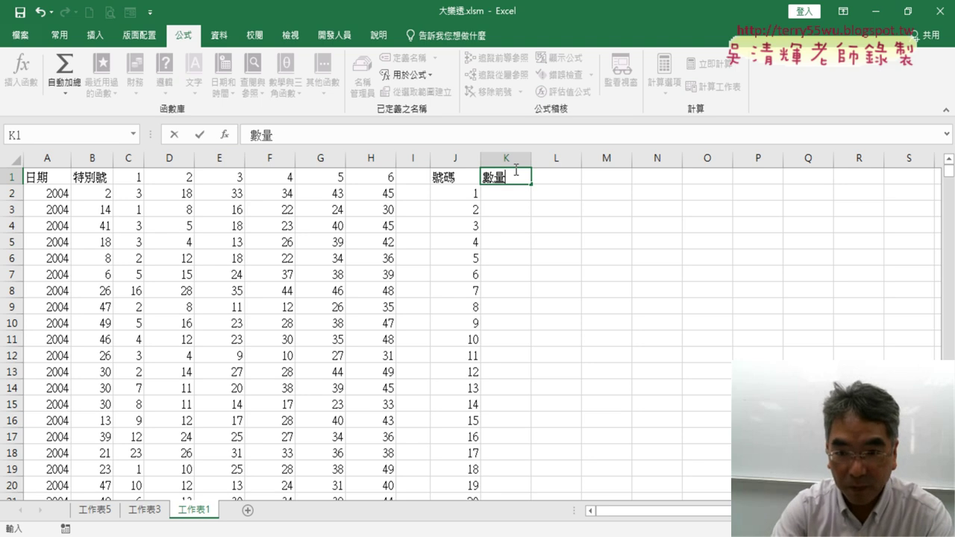
pyautogui.press('Return')
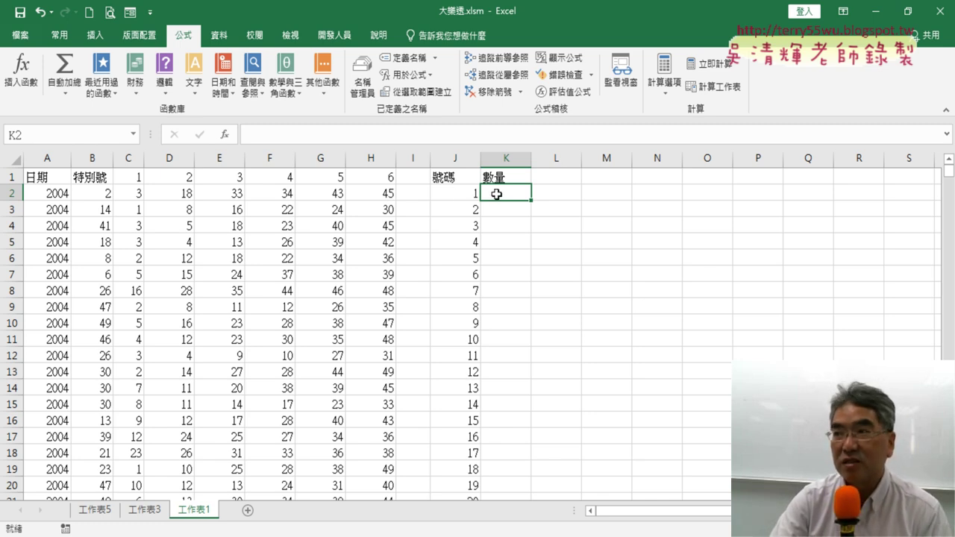
# Step: Insert COUNTIF from the 統計 category into K2, bringing up its argument fields
pyautogui.click(227, 138)
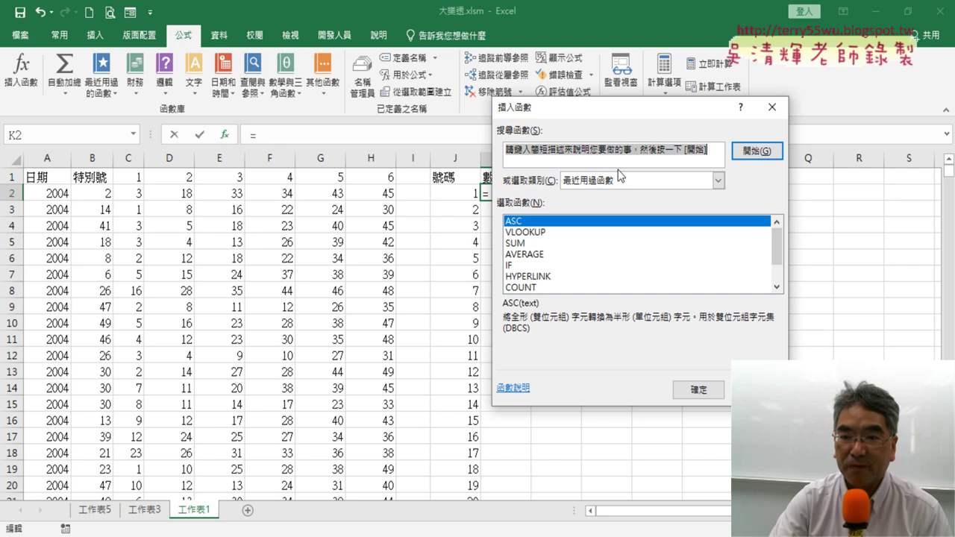
pyautogui.click(656, 182)
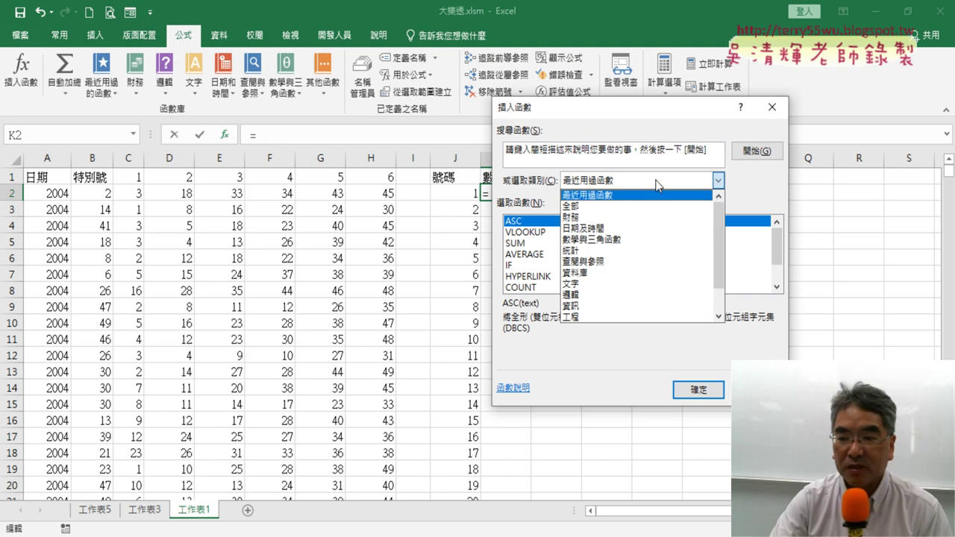
pyautogui.click(639, 250)
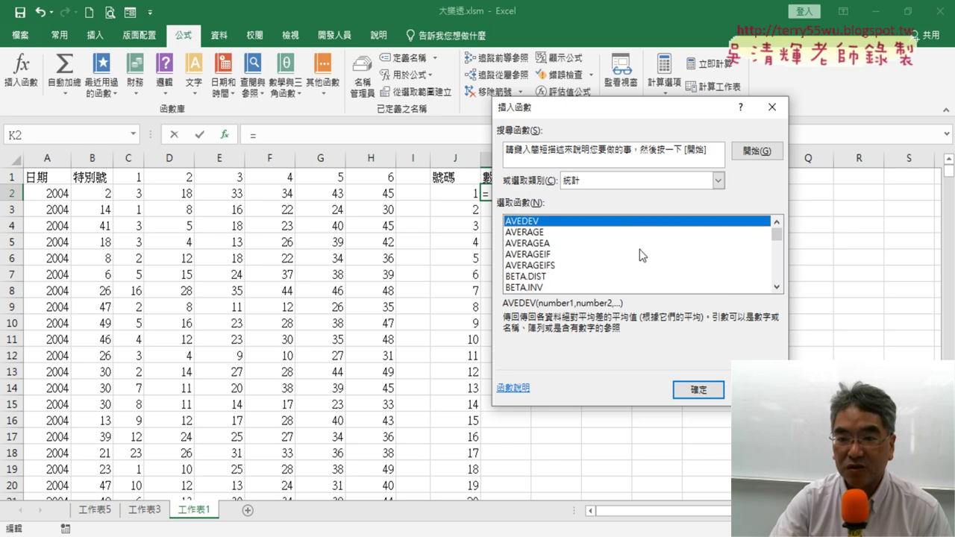
pyautogui.doubleClick(775, 288)
pyautogui.click(776, 288)
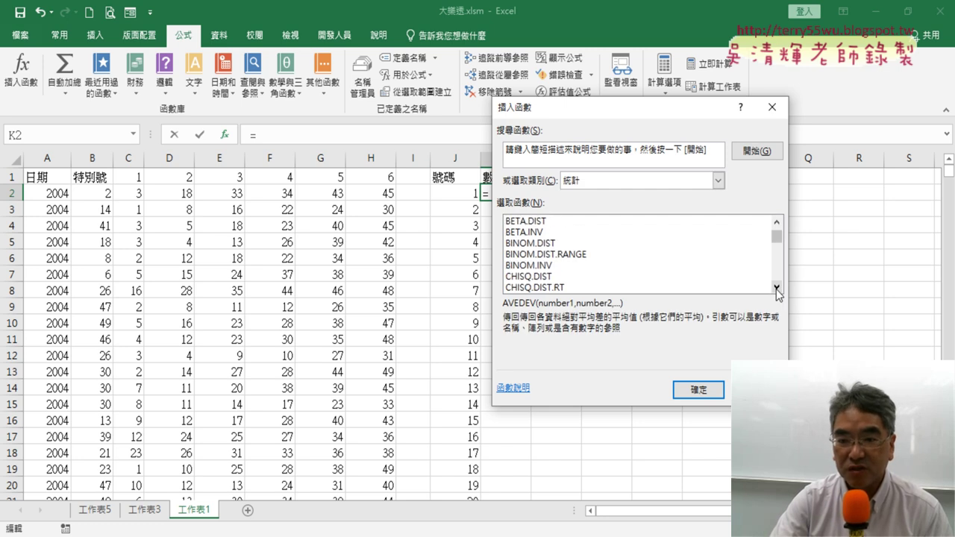
pyautogui.click(776, 288)
pyautogui.click(776, 288)
pyautogui.click(776, 288)
pyautogui.click(776, 288)
pyautogui.click(776, 288)
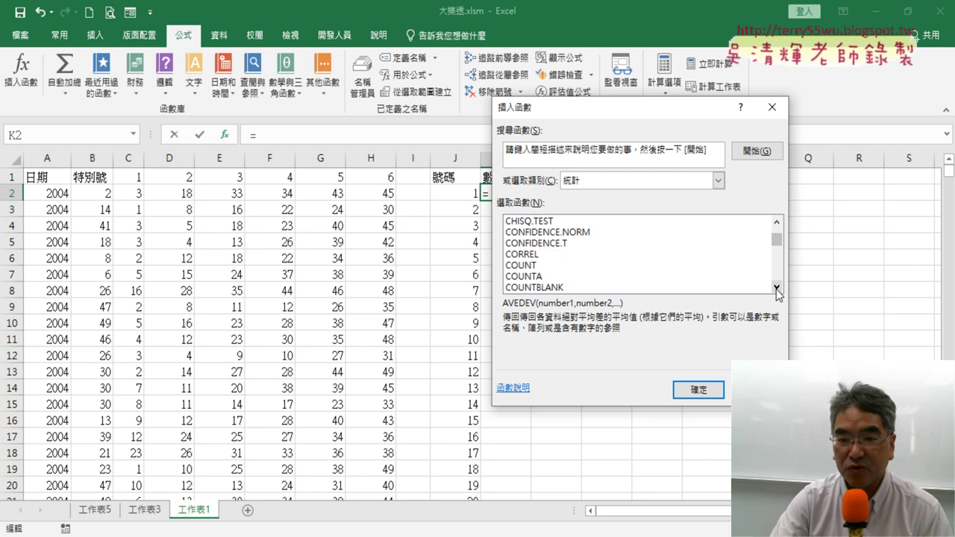
pyautogui.click(776, 288)
pyautogui.click(776, 288)
pyautogui.click(540, 277)
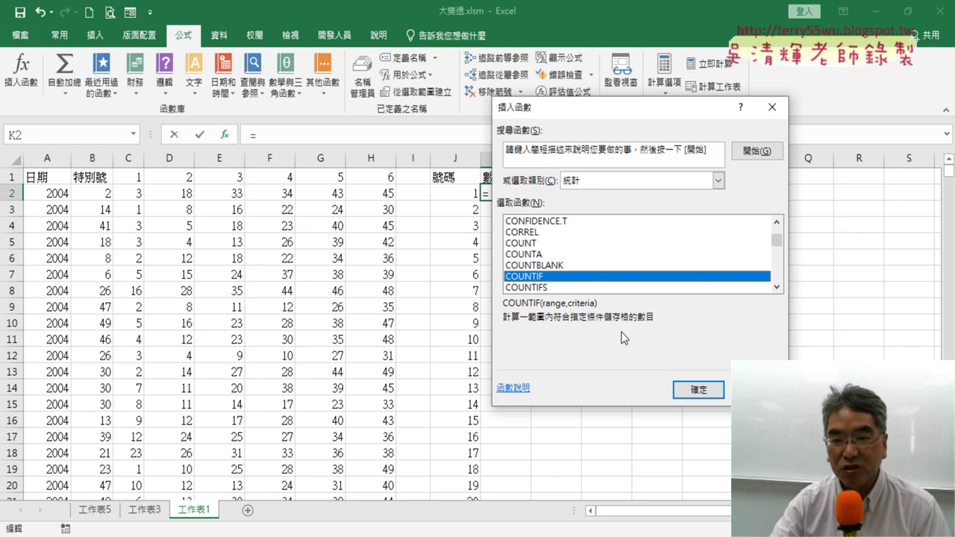
pyautogui.click(697, 389)
pyautogui.moveTo(616, 148)
pyautogui.mouseDown()
pyautogui.moveTo(704, 140)
pyautogui.moveTo(737, 149)
pyautogui.mouseUp()
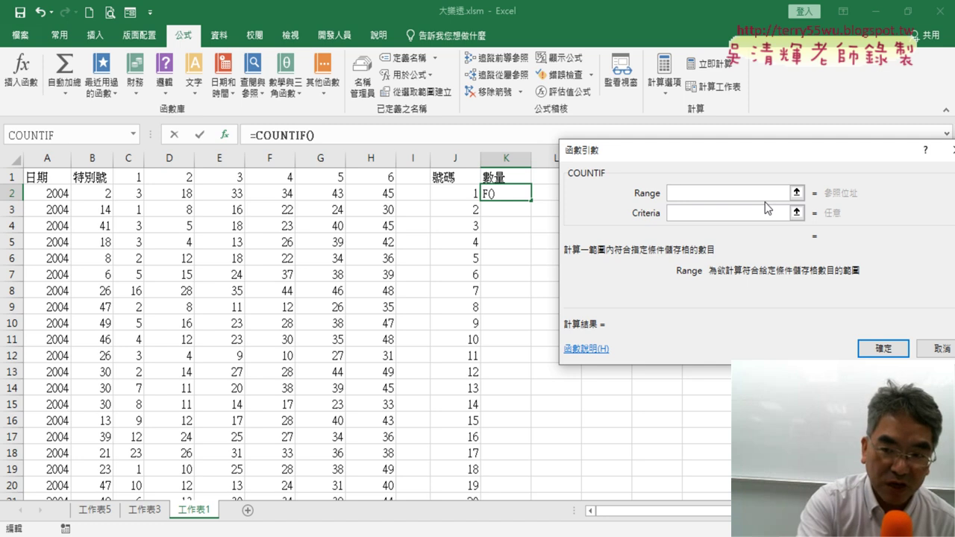
# Step: Set the COUNTIF Range argument to the named range 大樂透2 using the F3 names list
pyautogui.press('F3')
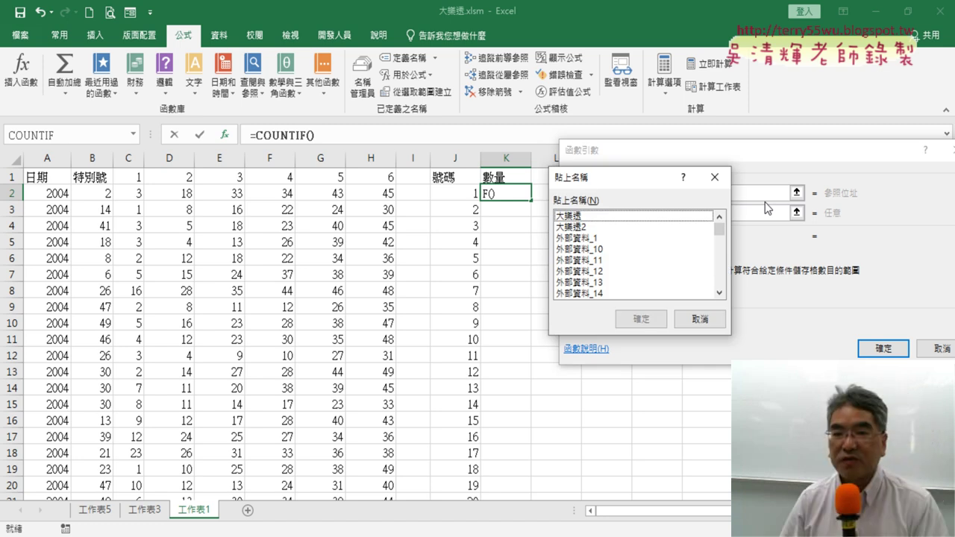
pyautogui.moveTo(632, 185); pyautogui.dragTo(801, 176)
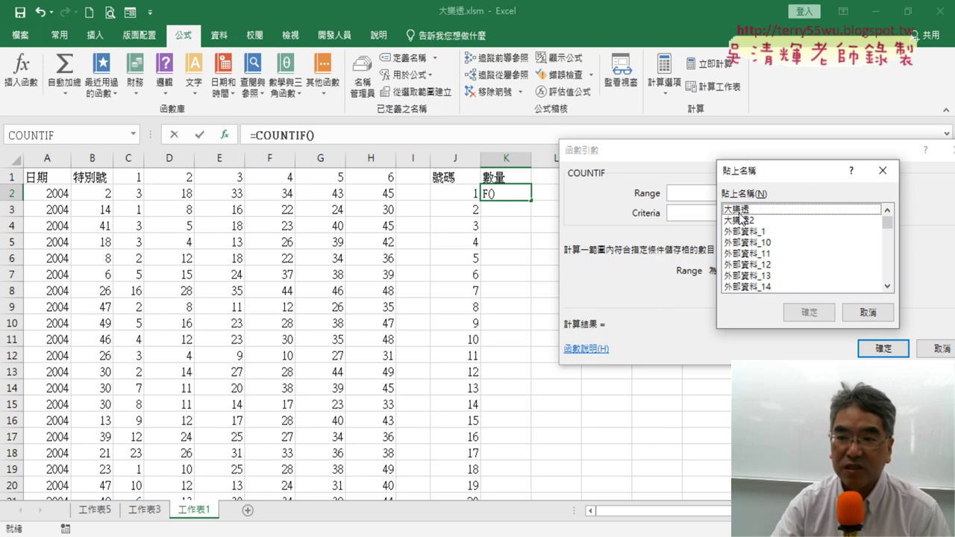
pyautogui.click(754, 221)
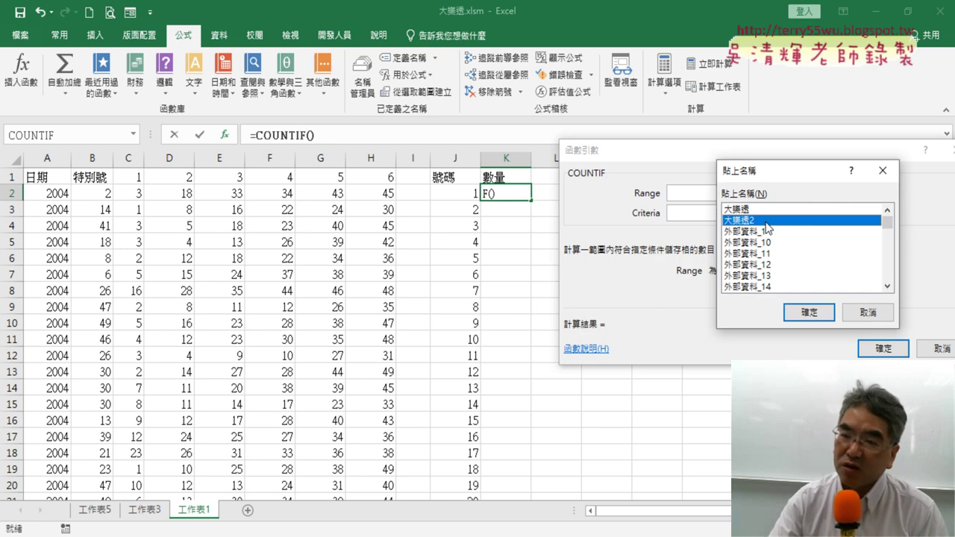
pyautogui.click(742, 211)
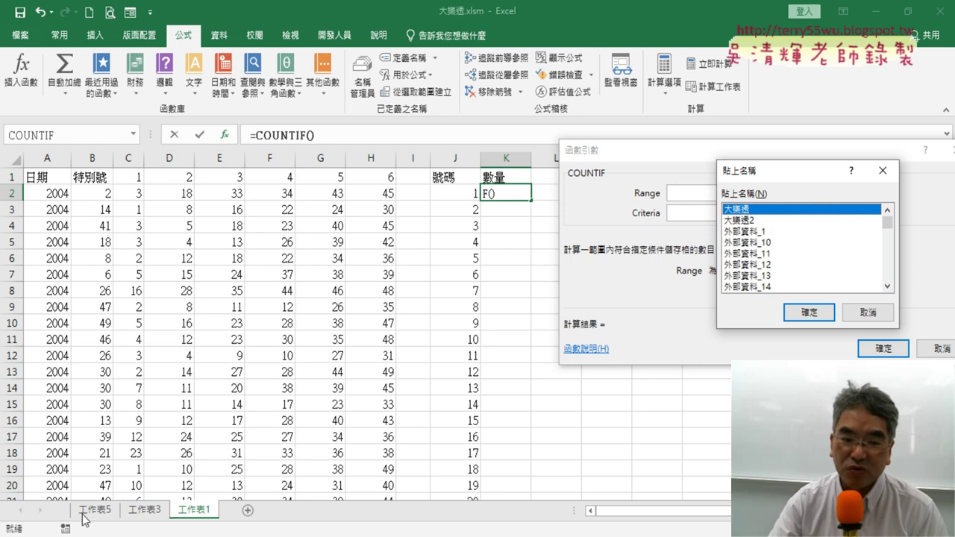
pyautogui.click(755, 221)
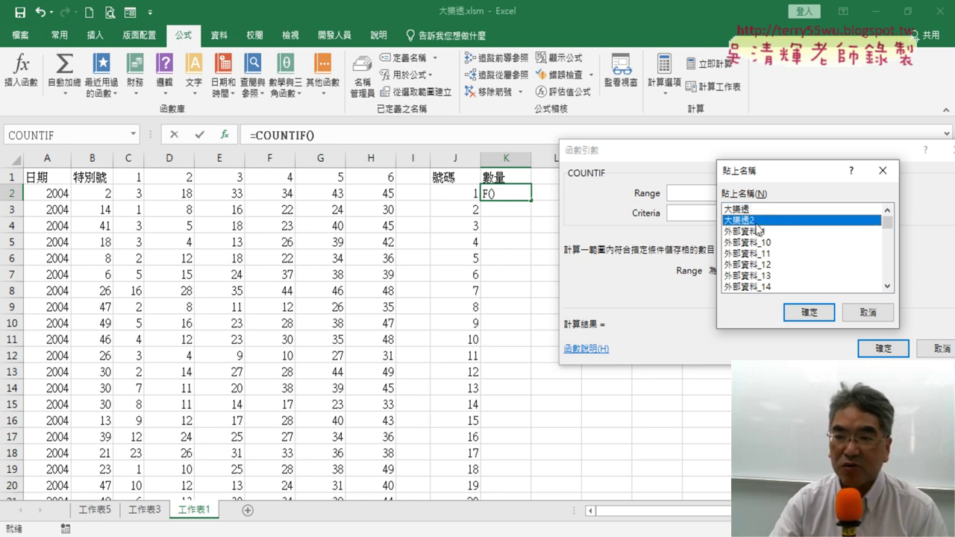
pyautogui.click(811, 314)
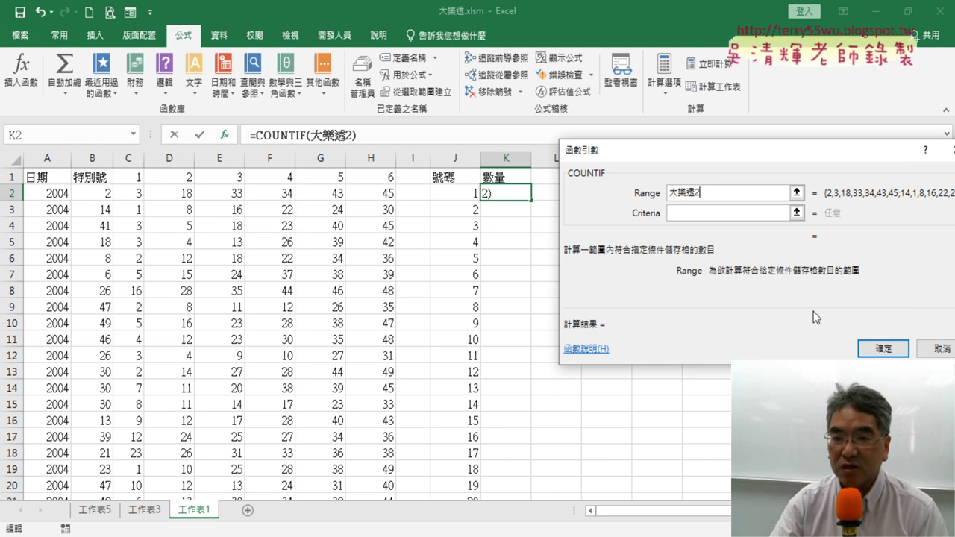
pyautogui.moveTo(853, 160); pyautogui.dragTo(736, 157)
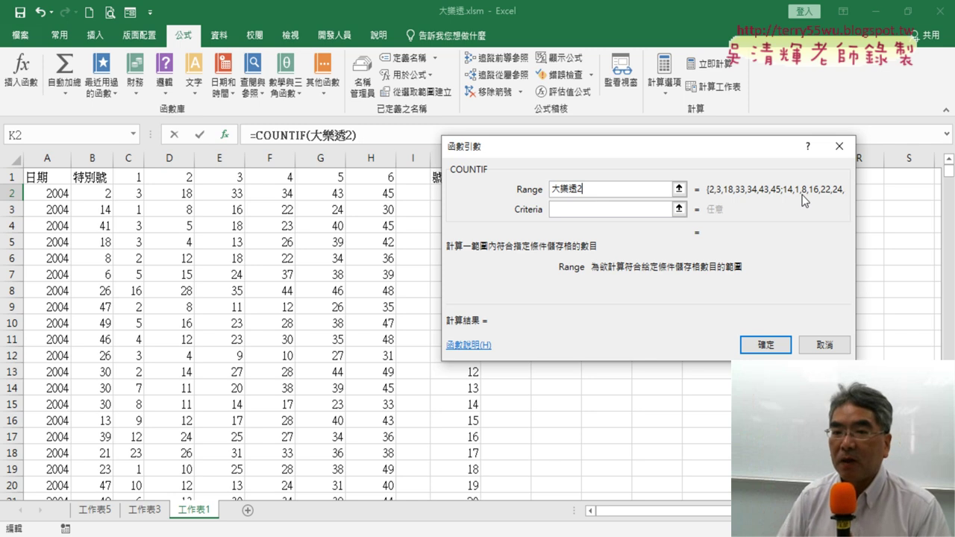
pyautogui.moveTo(706, 145); pyautogui.dragTo(813, 151)
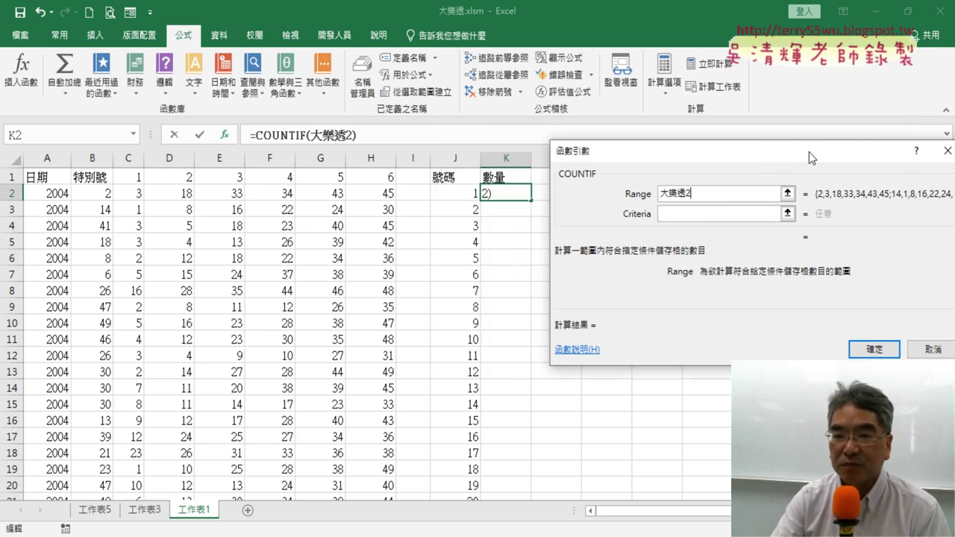
# Step: Set the Criteria to J2 and confirm, so K2 returns 336
pyautogui.click(702, 215)
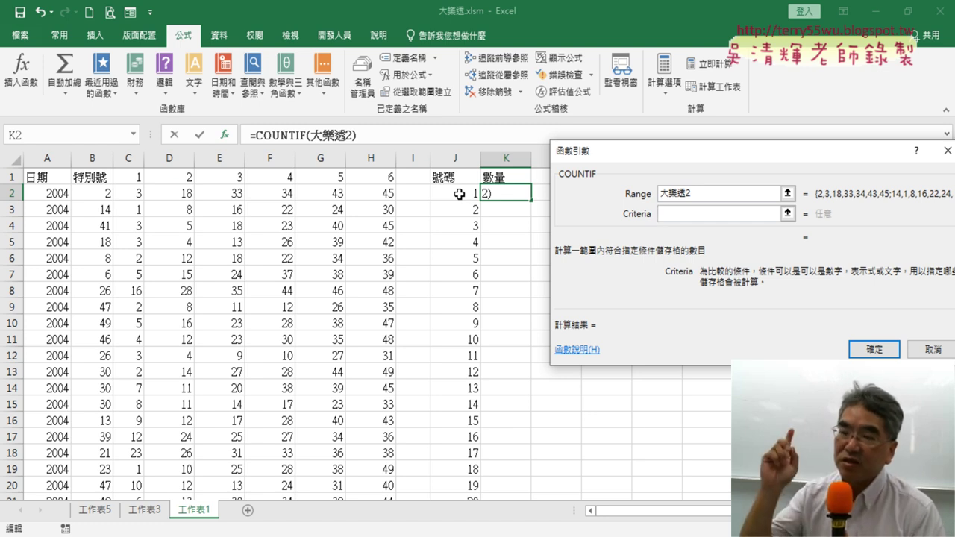
pyautogui.click(459, 194)
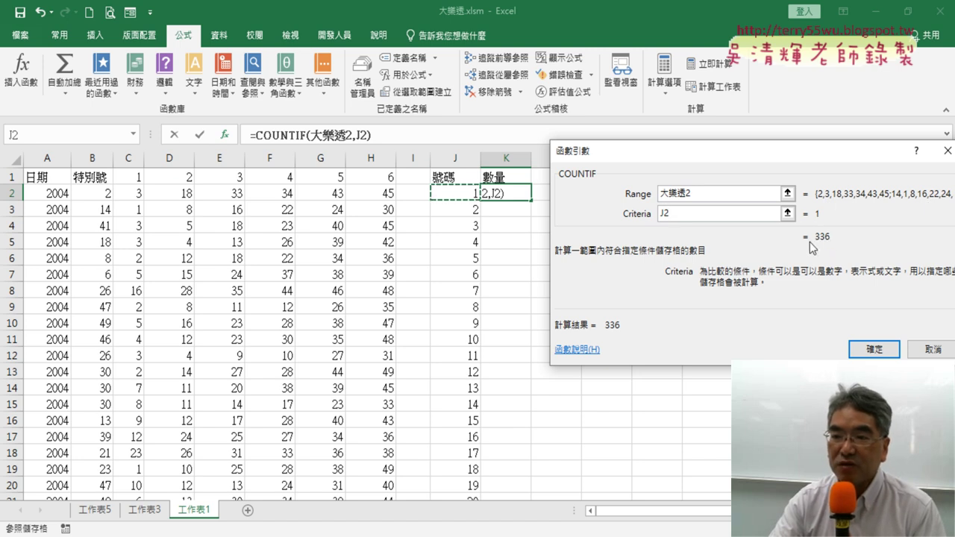
pyautogui.click(874, 349)
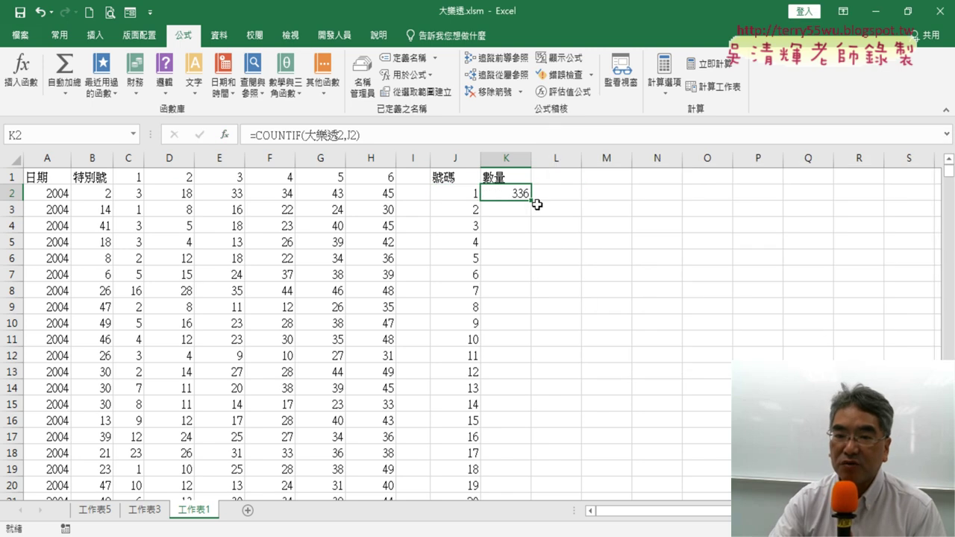
# Step: Fill the count formula down to K50 and sort 數量 Z to A, with 41 leading at 359
pyautogui.doubleClick(532, 200)
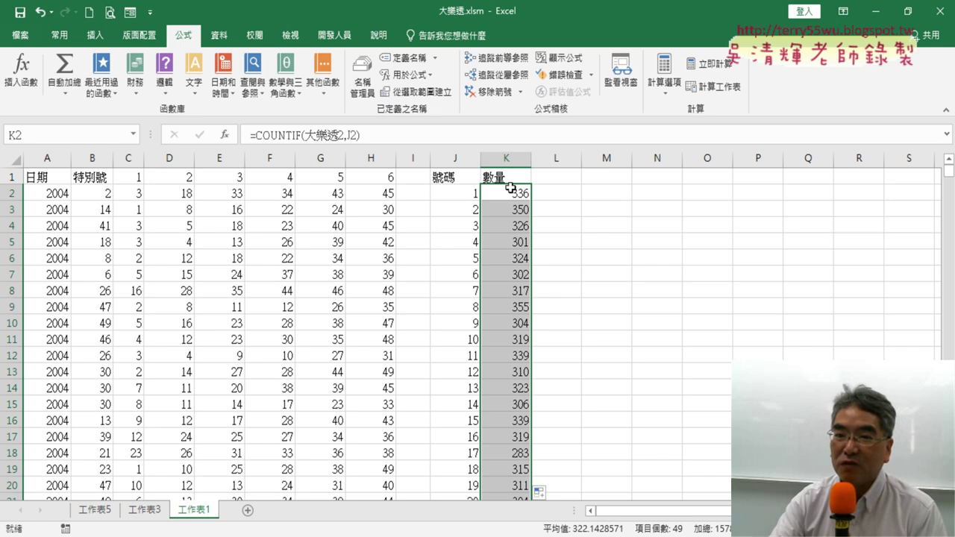
pyautogui.click(509, 176)
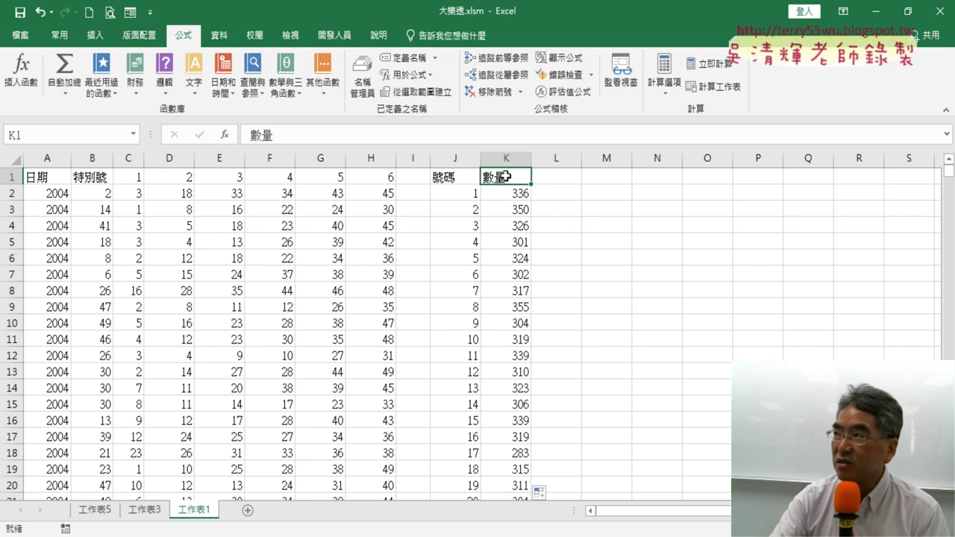
pyautogui.click(219, 35)
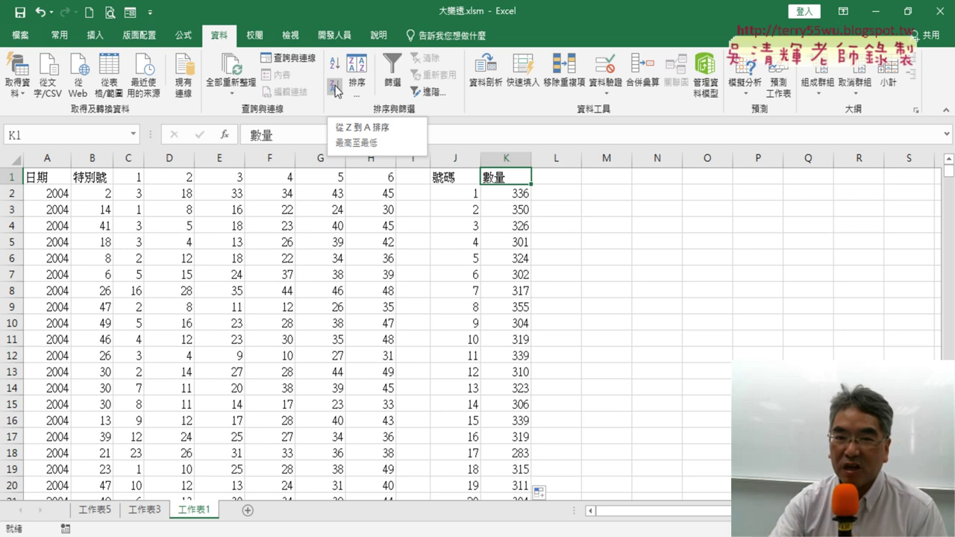
pyautogui.click(335, 88)
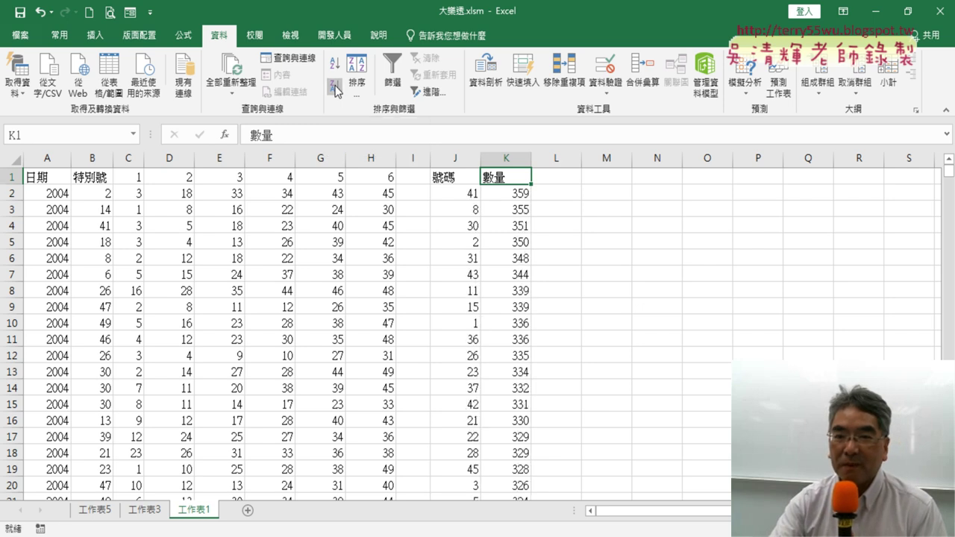
pyautogui.moveTo(513, 194); pyautogui.dragTo(512, 275)
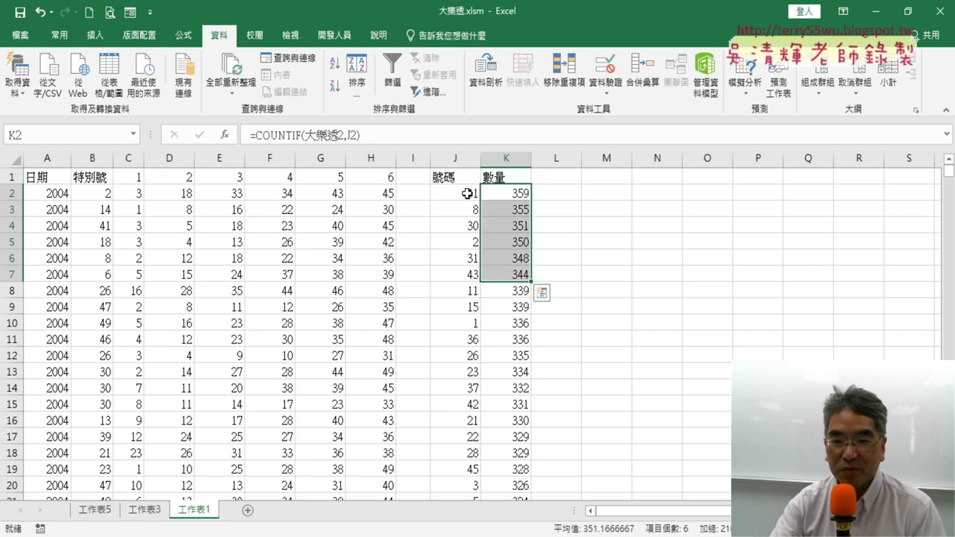
# Step: Select B2 through H2256 with Ctrl+Shift+arrows and confirm the Name Box shows 大樂透2
pyautogui.moveTo(457, 190); pyautogui.dragTo(463, 292)
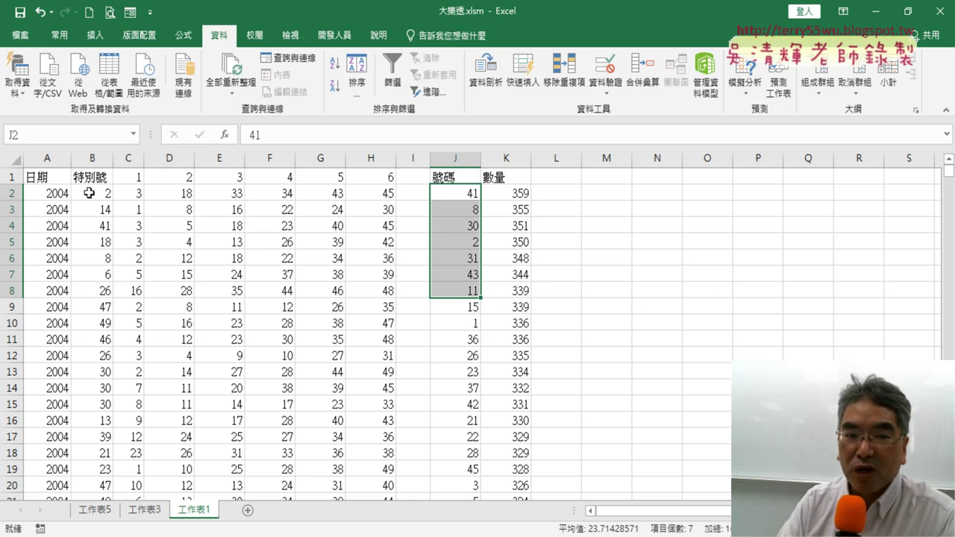
pyautogui.moveTo(89, 193); pyautogui.dragTo(87, 196)
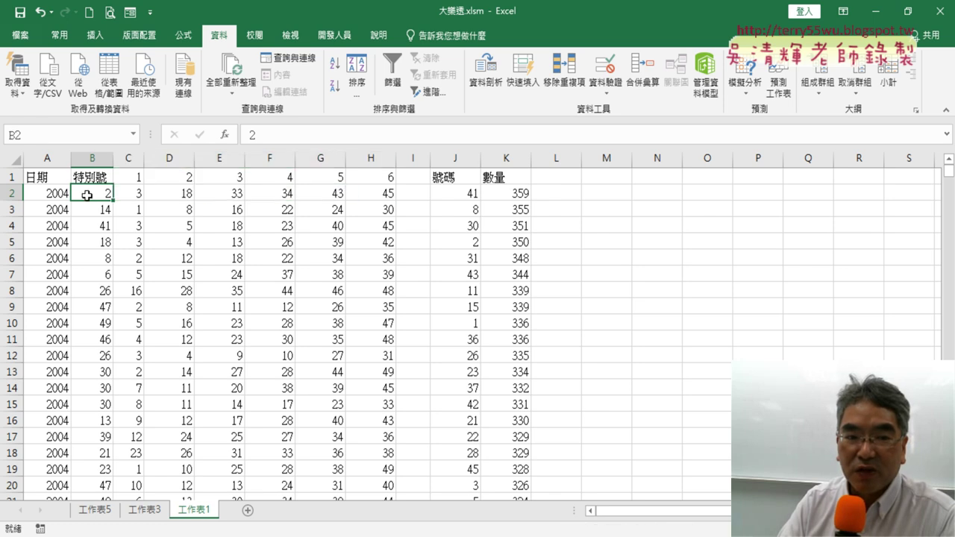
pyautogui.hotkey('ctrl', 'shift', 'Right')
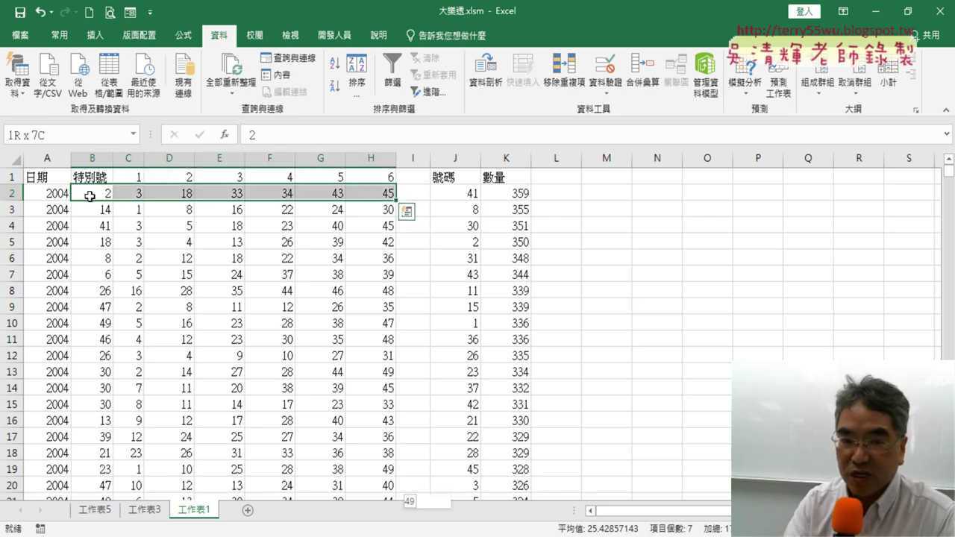
pyautogui.hotkey('ctrl', 'shift', 'Down')
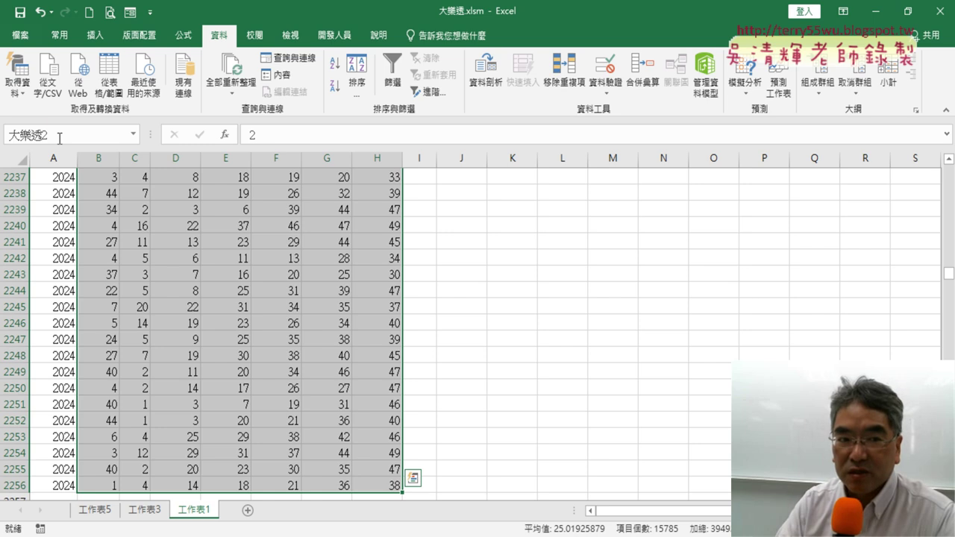
pyautogui.click(59, 138)
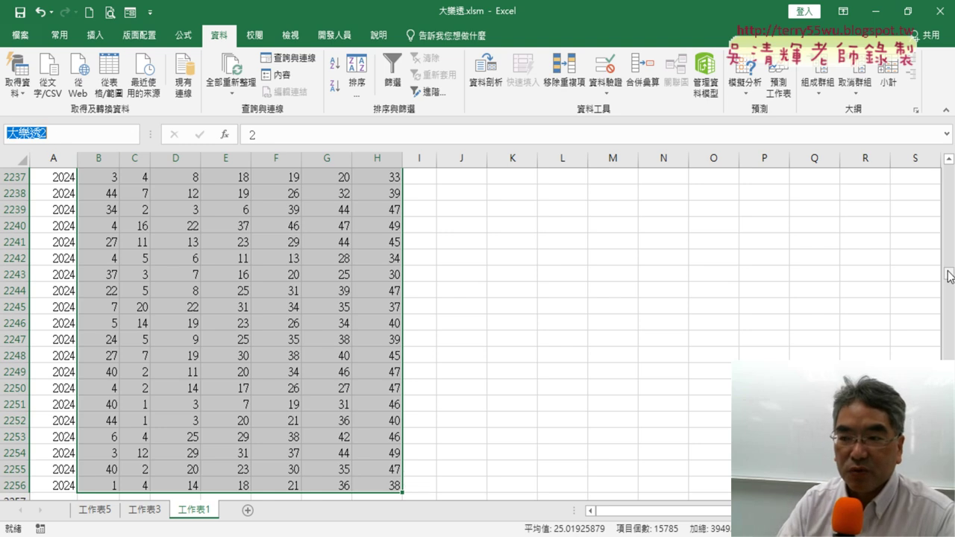
pyautogui.moveTo(949, 276); pyautogui.dragTo(949, 170)
# Step: Review the 號碼/數量 headers and first row, then select columns B through H
pyautogui.click(414, 157)
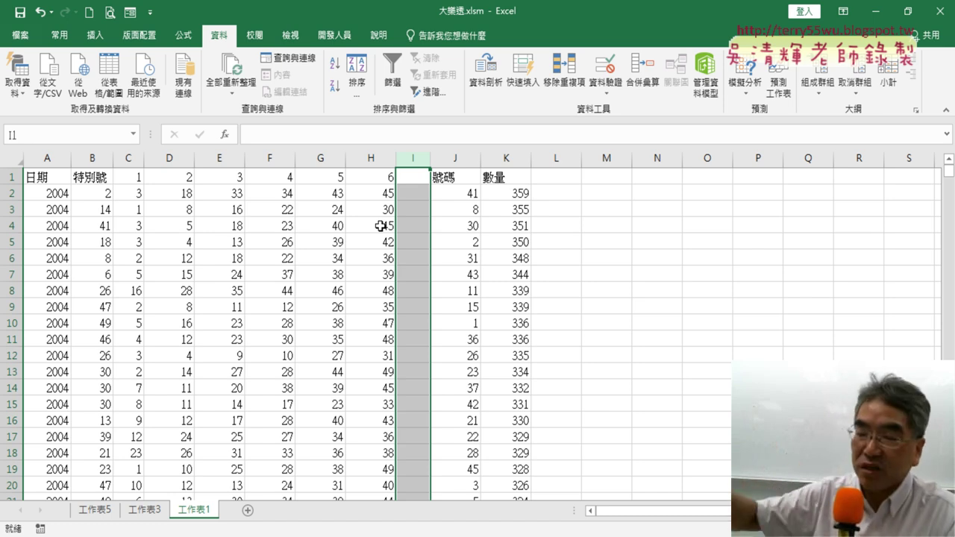
pyautogui.click(463, 180)
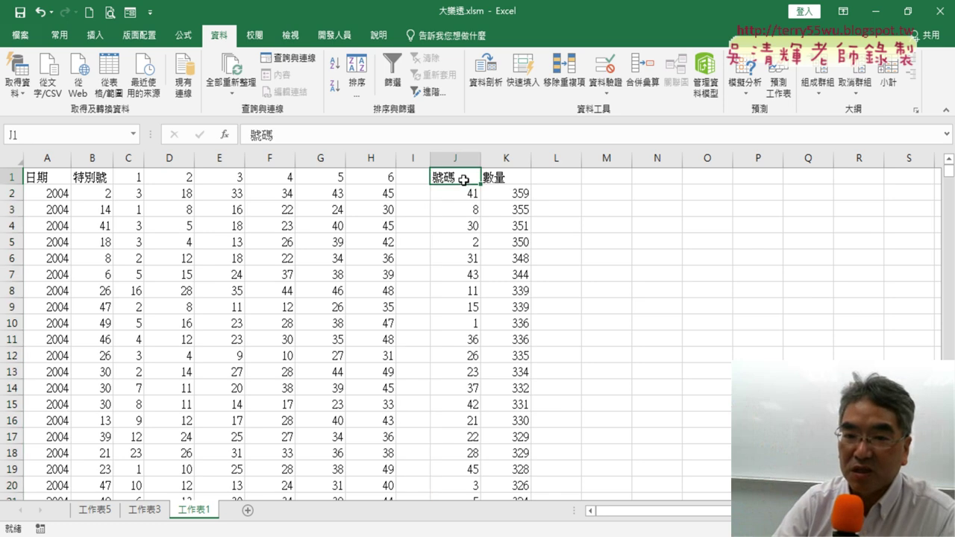
pyautogui.click(517, 177)
pyautogui.click(450, 195)
pyautogui.click(520, 193)
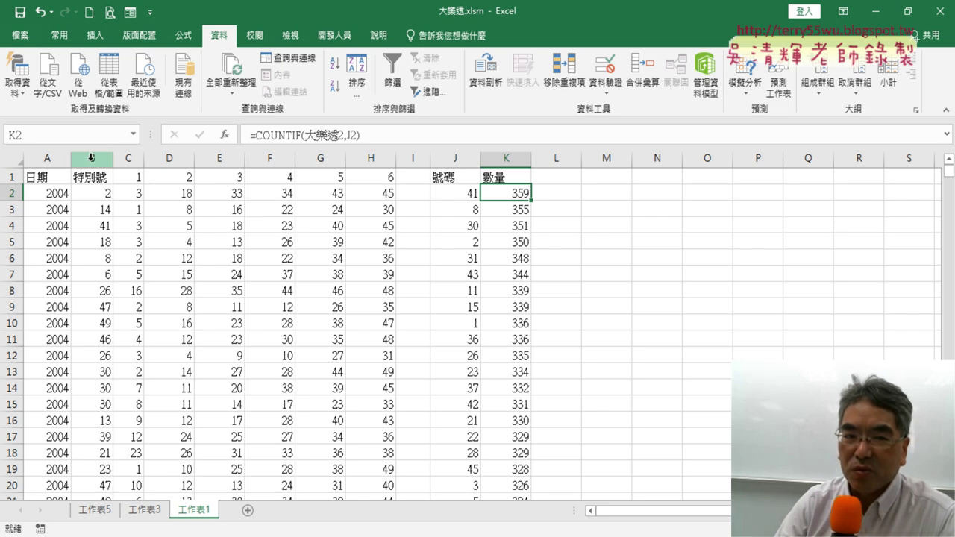
pyautogui.moveTo(91, 158); pyautogui.dragTo(377, 157)
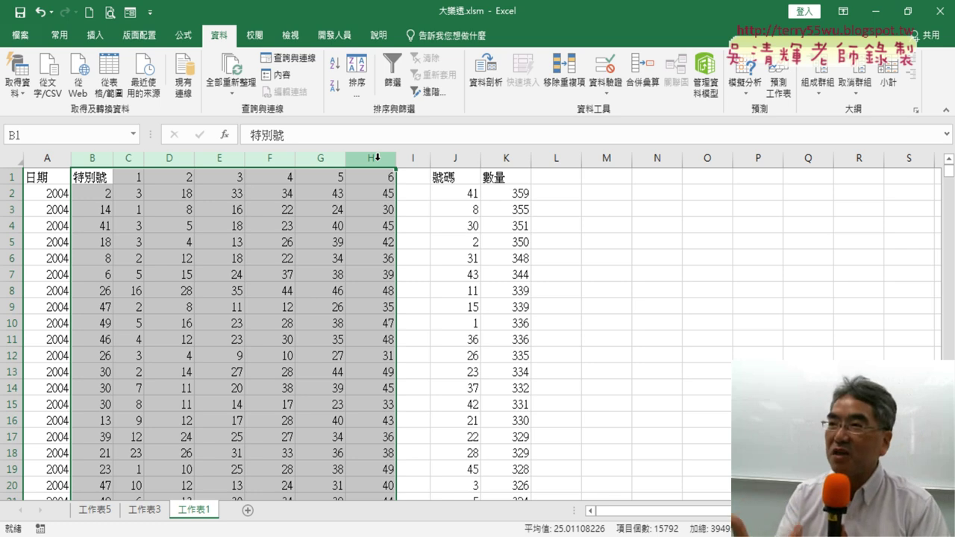
# Step: Check K2's =COUNTIF(大樂透2,J2) formula and display the Insert ribbon's table and chart options
pyautogui.click(502, 194)
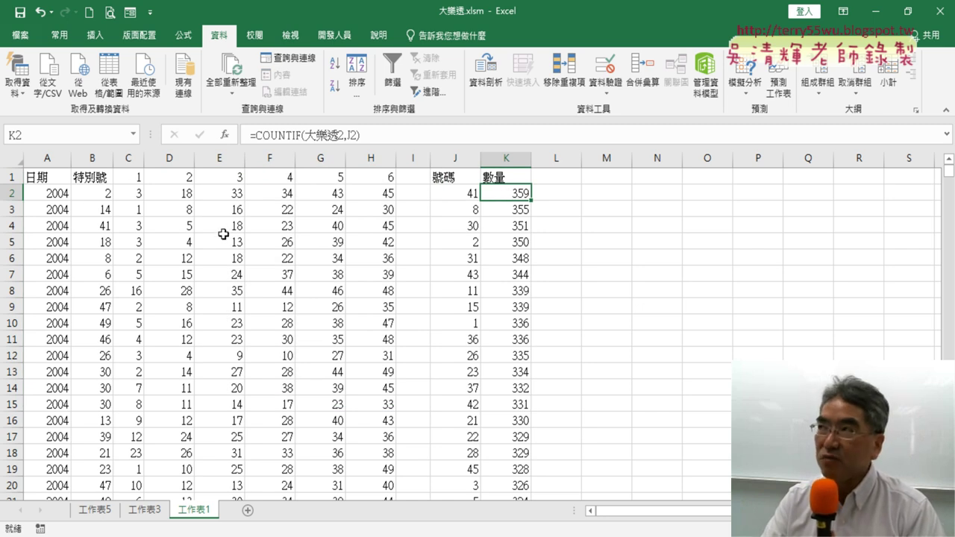
pyautogui.click(198, 246)
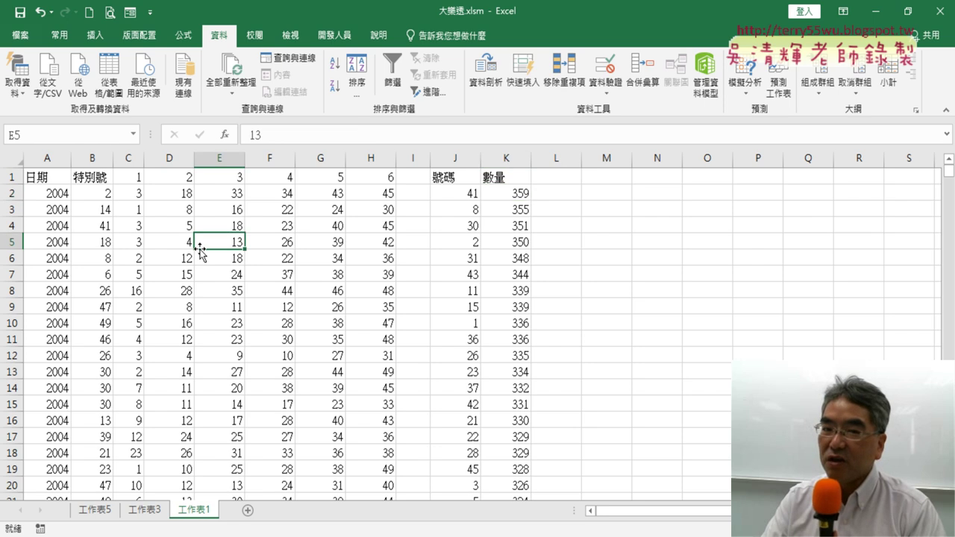
pyautogui.click(88, 38)
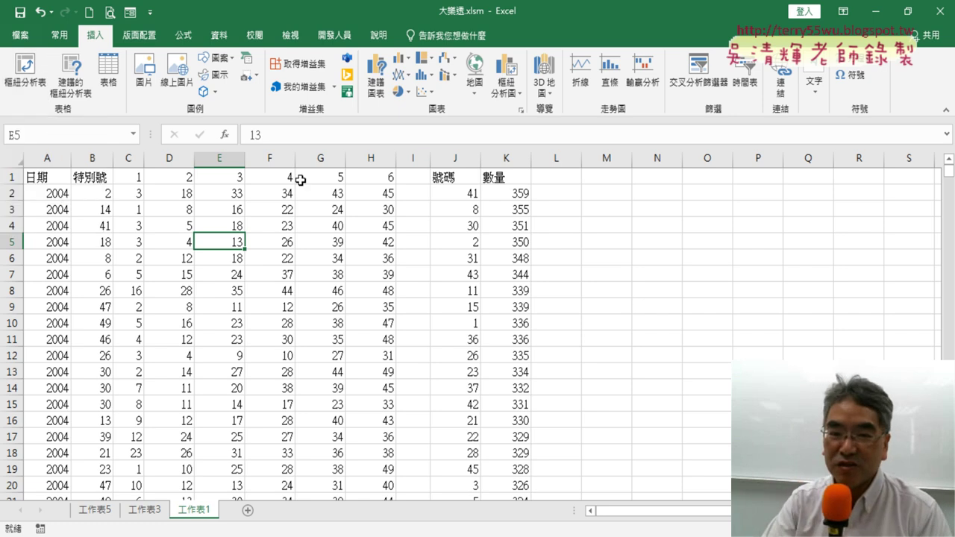
pyautogui.click(518, 194)
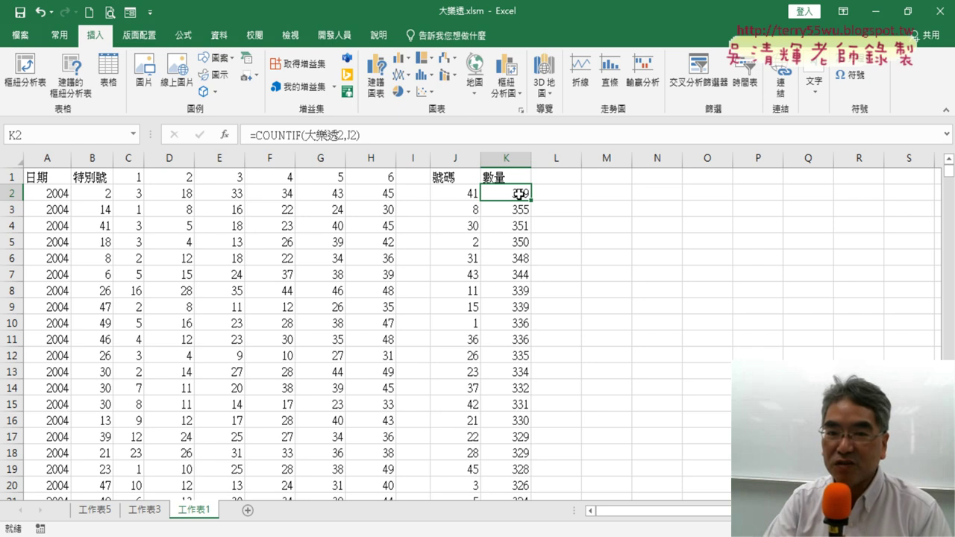